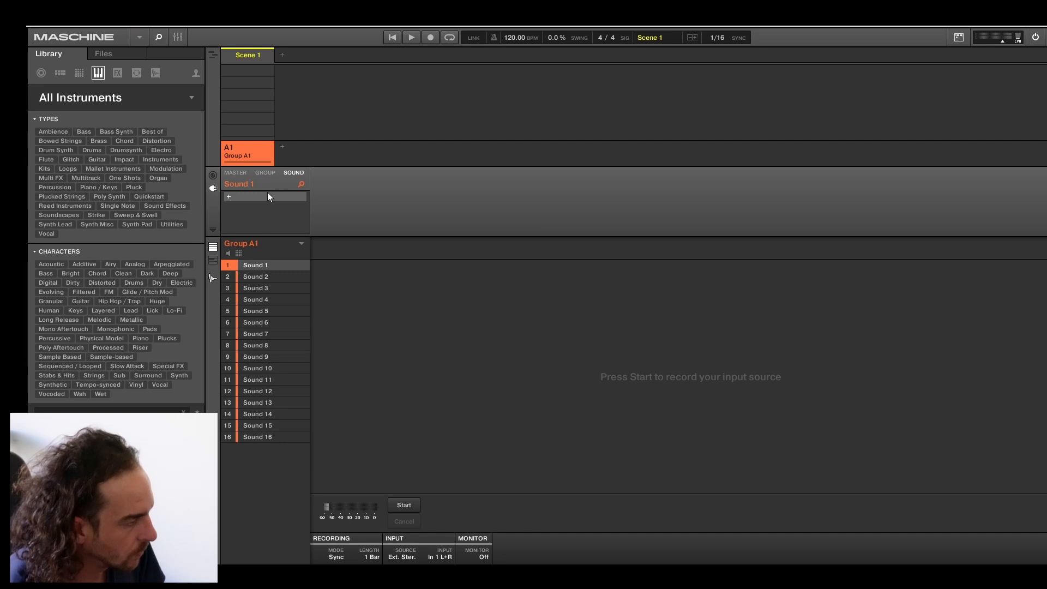
# Rename Sound 1 in Group A1 as RECORDING.
pyautogui.rightClick(253, 264)
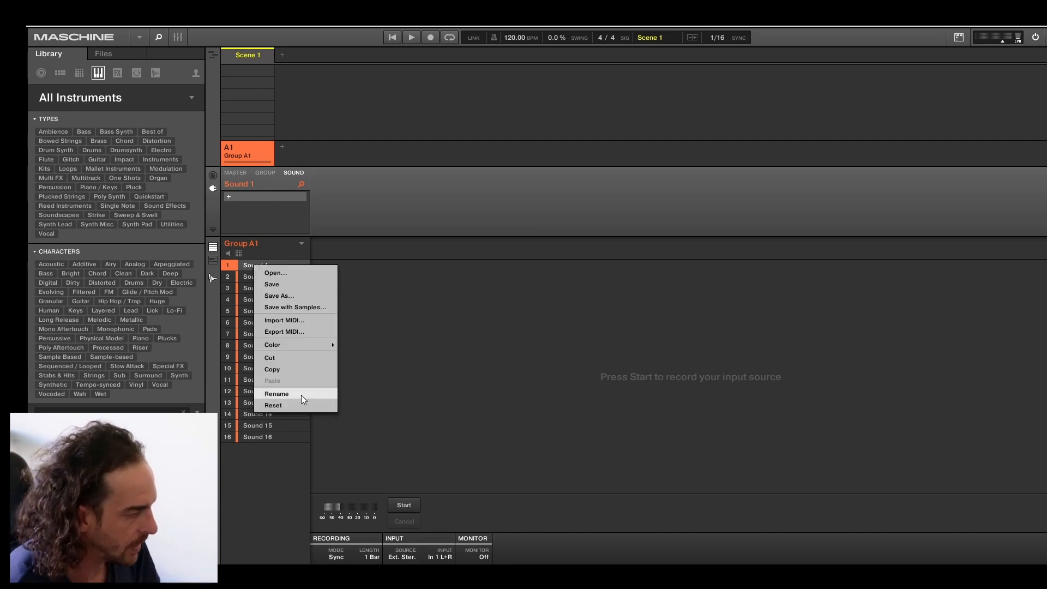
pyautogui.click(301, 393)
pyautogui.write('RECPO')
pyautogui.press('BackSpace')
pyautogui.press('BackSpace')
pyautogui.write('ORDING')
pyautogui.press('Return')
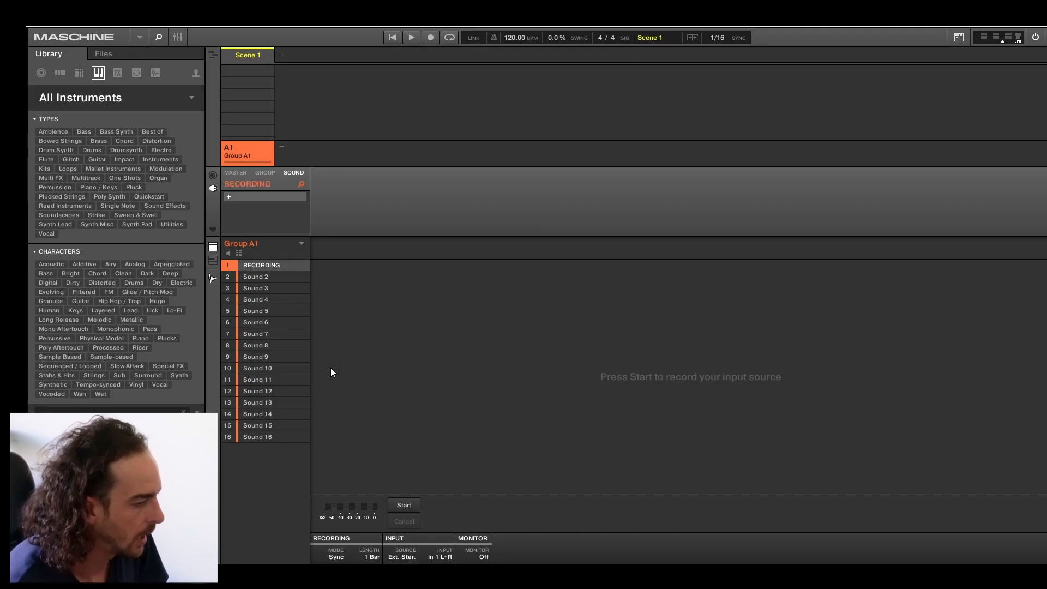
# Set the RECORDING sound's audio input source to In 1 L+R.
pyautogui.click(213, 175)
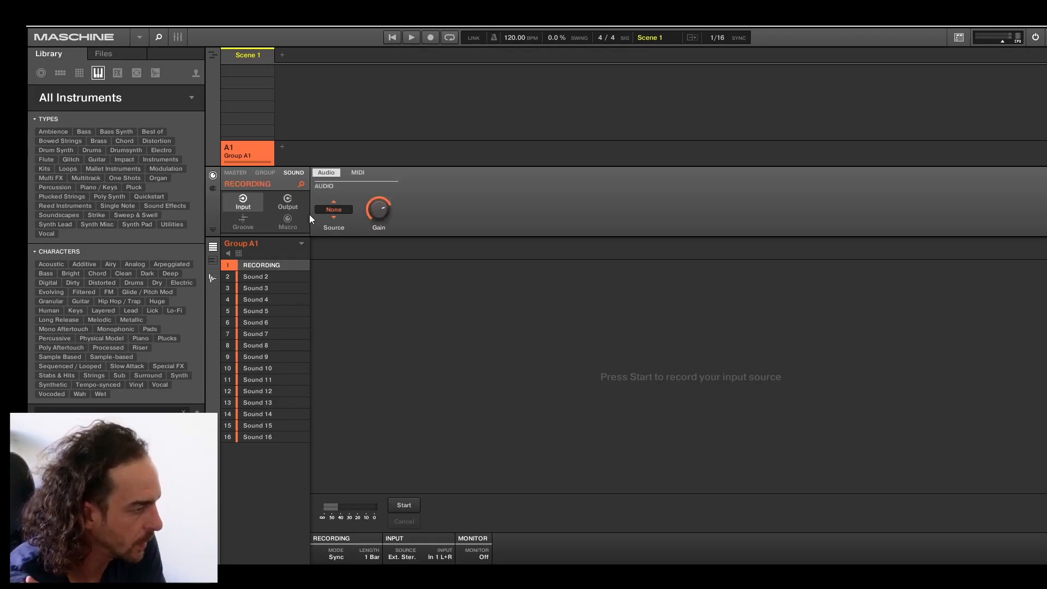
pyautogui.click(324, 211)
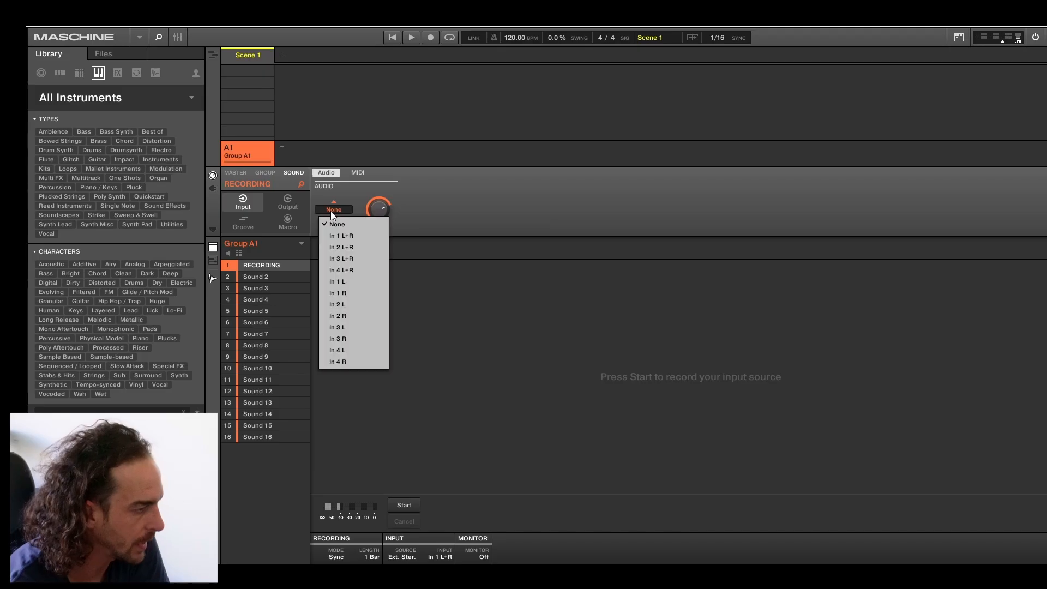
pyautogui.click(345, 233)
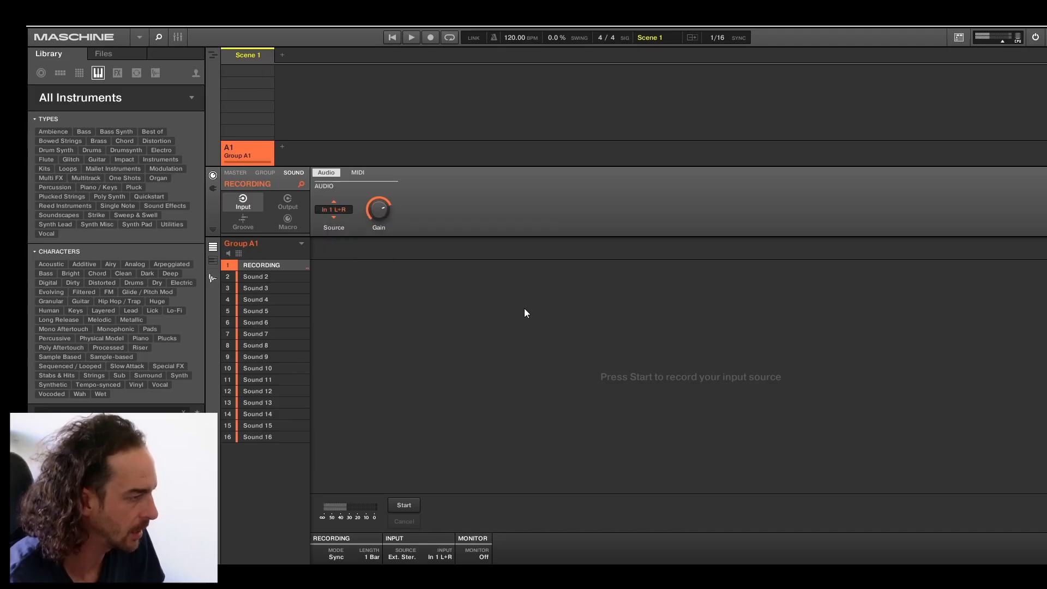
pyautogui.click(326, 210)
pyautogui.click(342, 234)
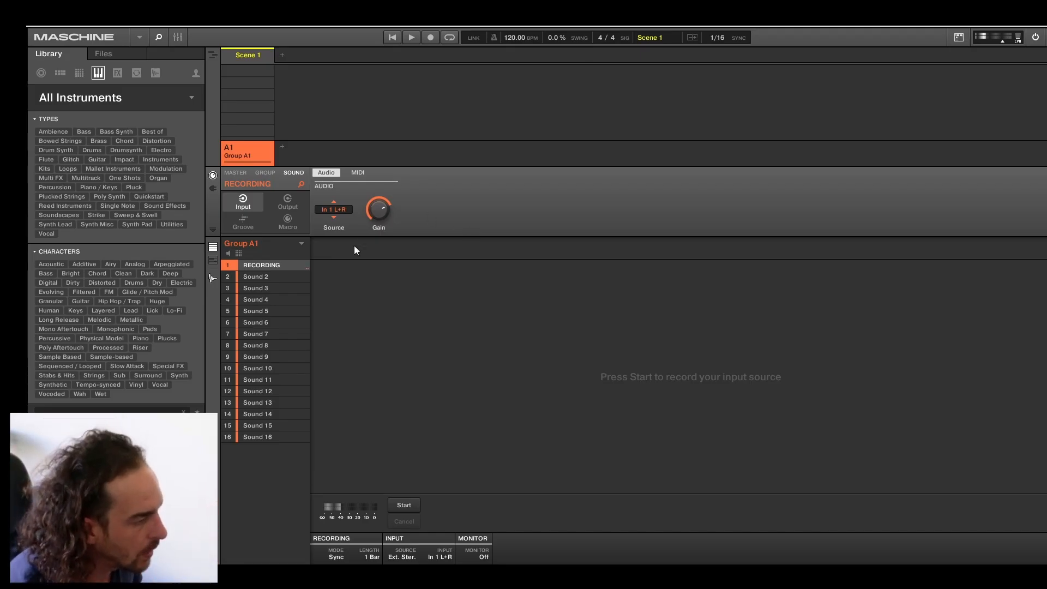
# Select Sound 2 as the sampling target and set its recording length to FREE.
pyautogui.moveTo(304, 283)
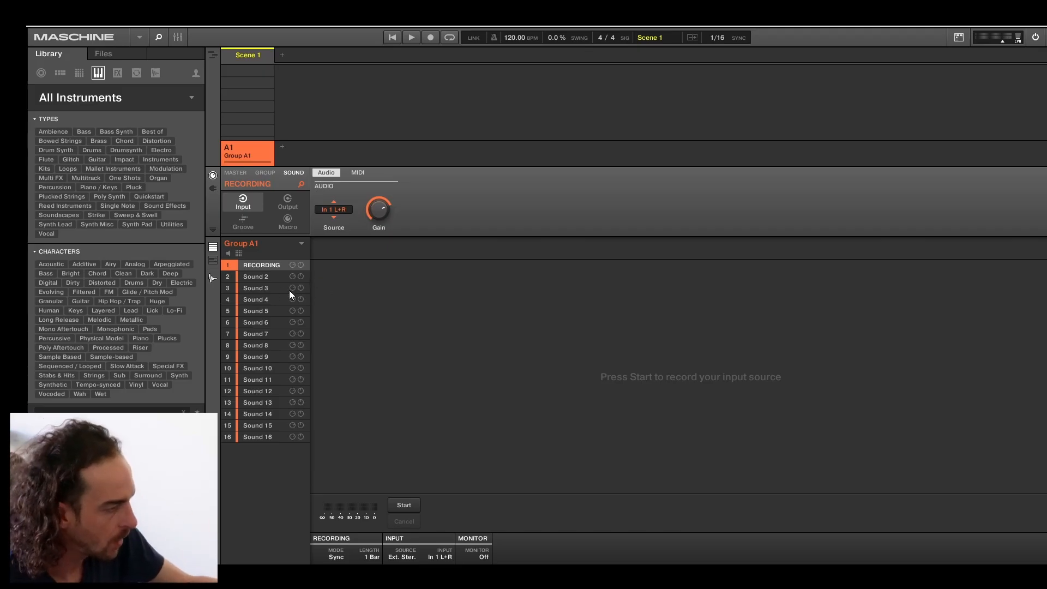
pyautogui.click(264, 273)
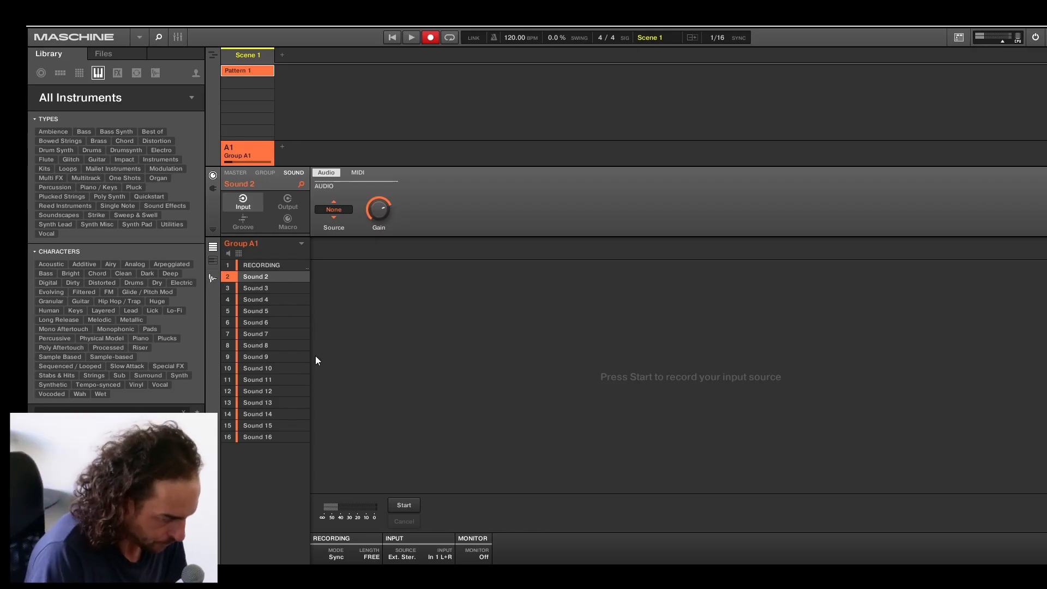
pyautogui.click(372, 556)
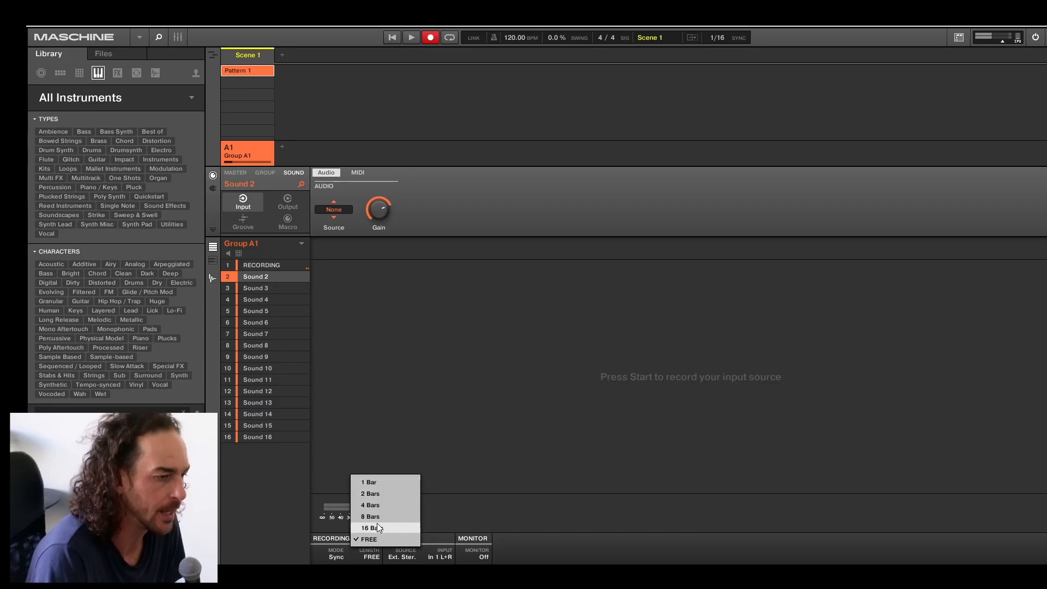
pyautogui.click(459, 402)
pyautogui.click(213, 278)
pyautogui.click(213, 278)
pyautogui.click(212, 277)
pyautogui.click(213, 277)
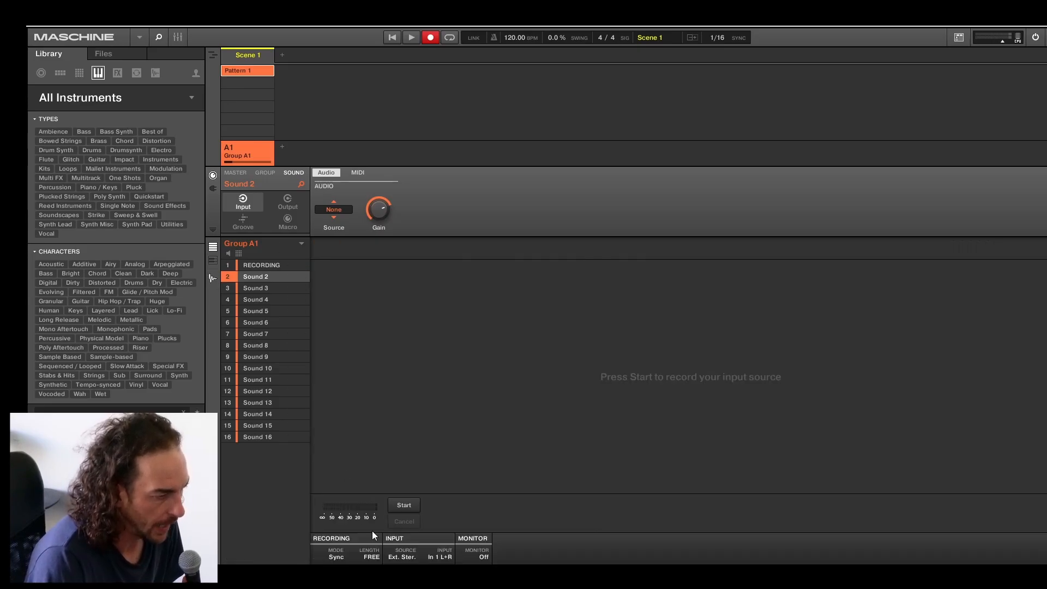
pyautogui.click(379, 559)
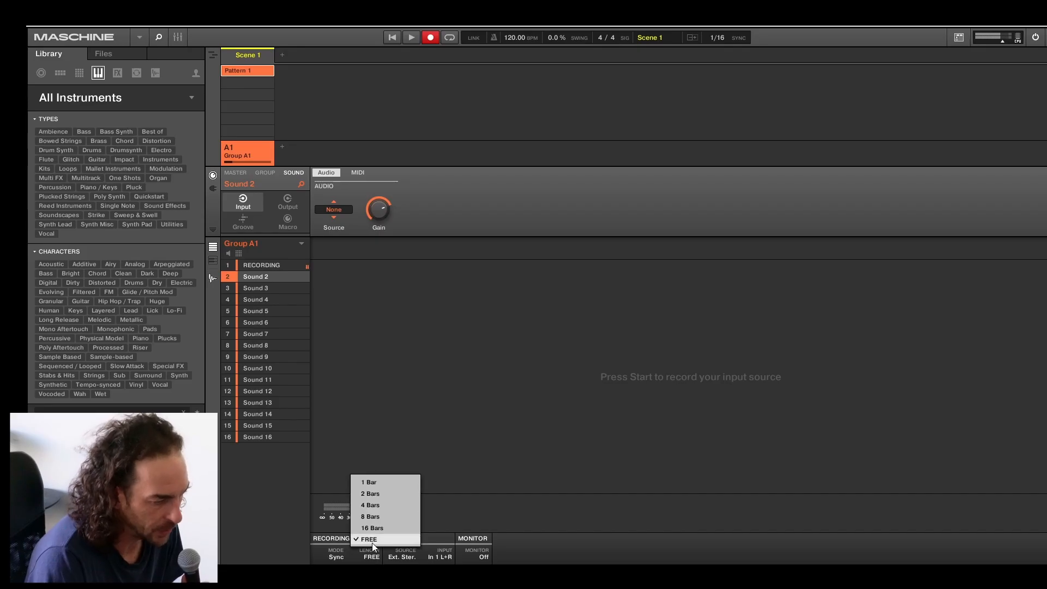
pyautogui.click(373, 543)
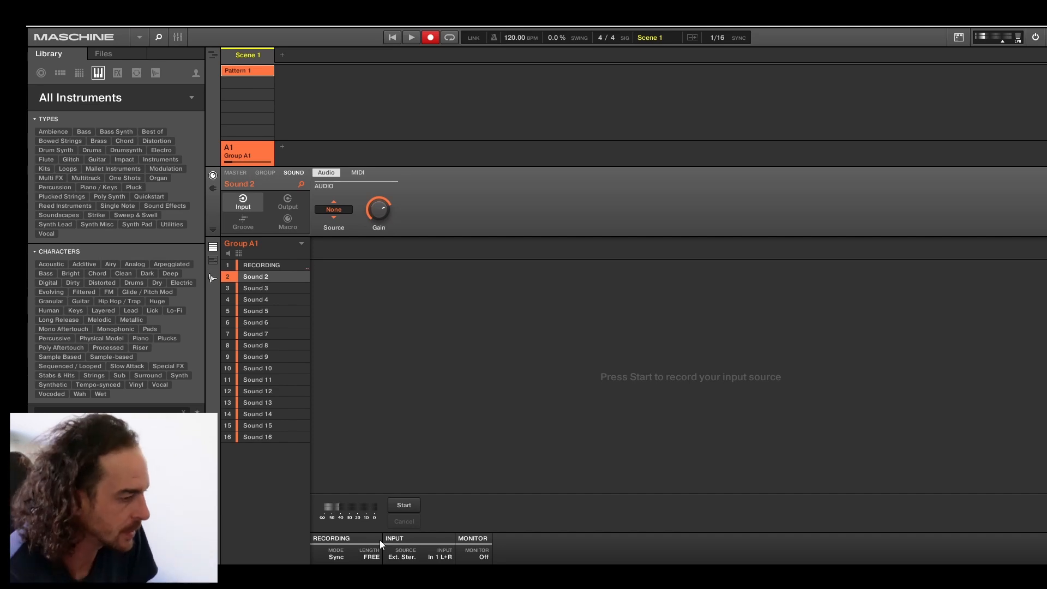
# Record a synced microphone take from the external input into Sound 2, starting playback to trigger it and stopping it manually.
pyautogui.click(407, 505)
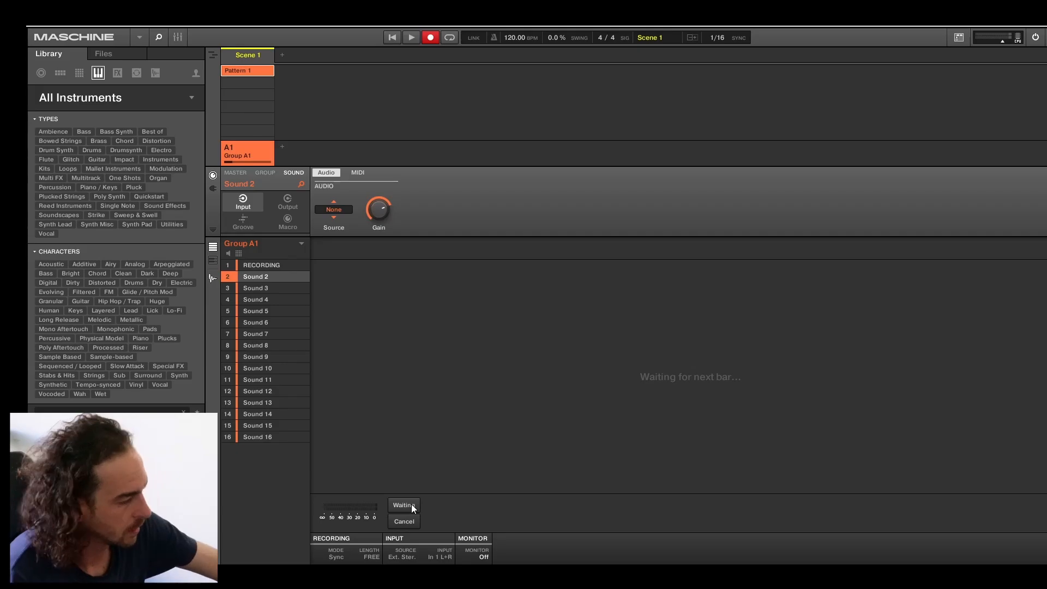
pyautogui.press('space')
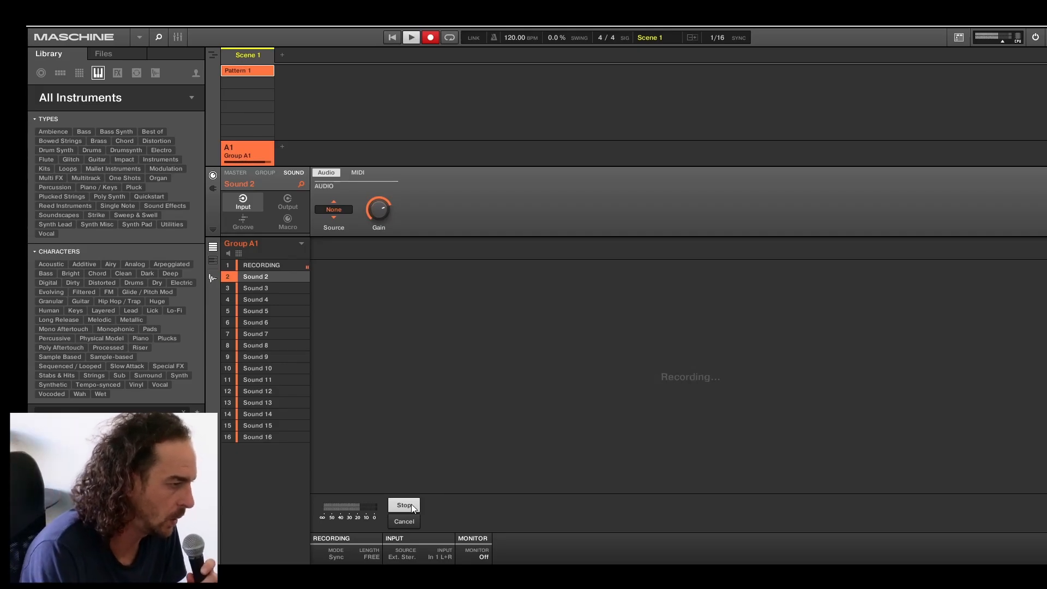
pyautogui.click(408, 507)
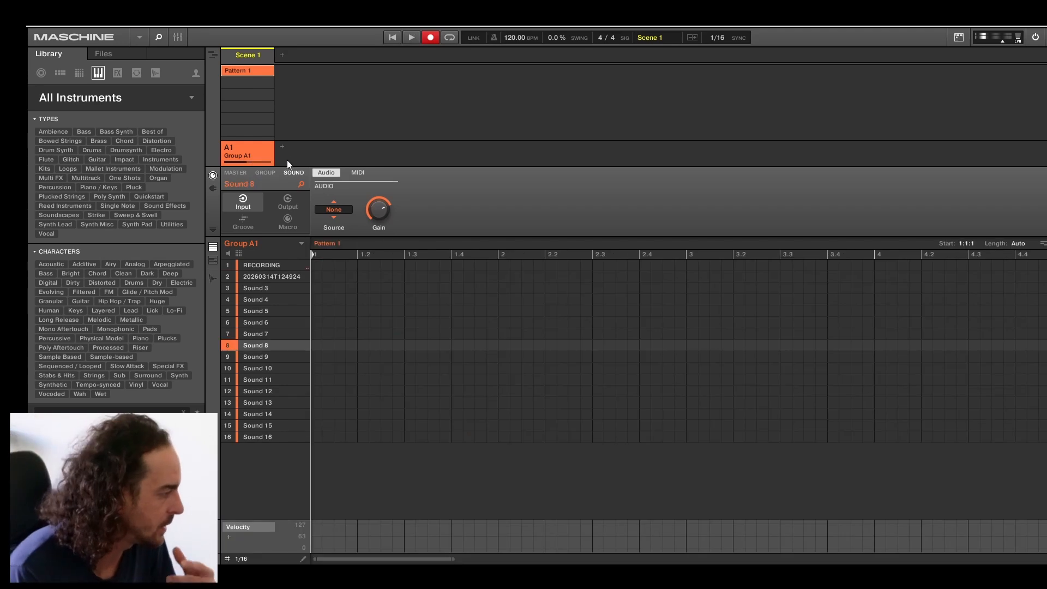
# Add a second group, B1, and name it FX.
pyautogui.click(283, 147)
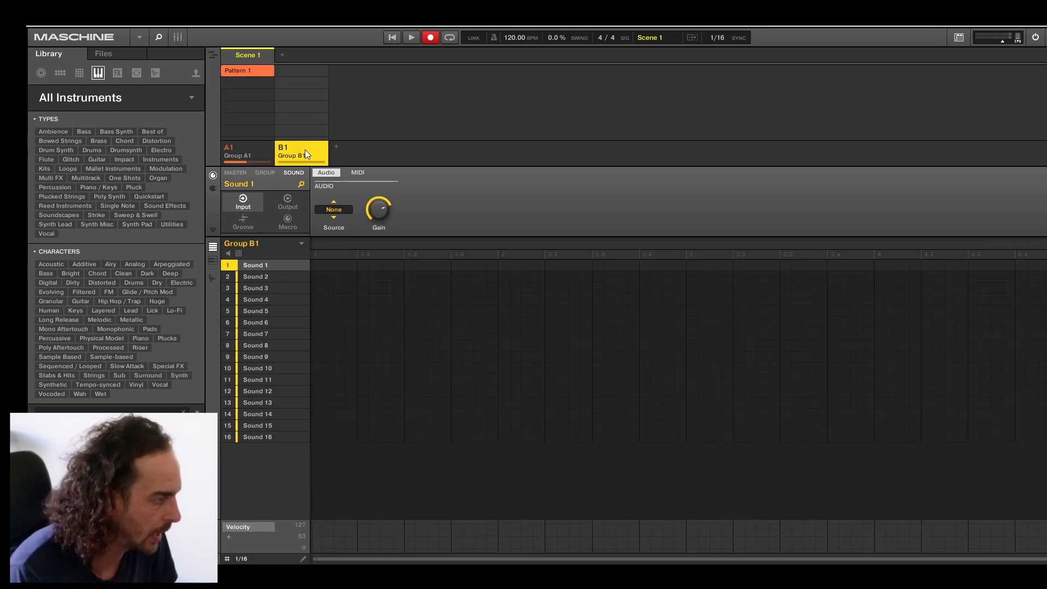
pyautogui.rightClick(300, 145)
pyautogui.click(322, 295)
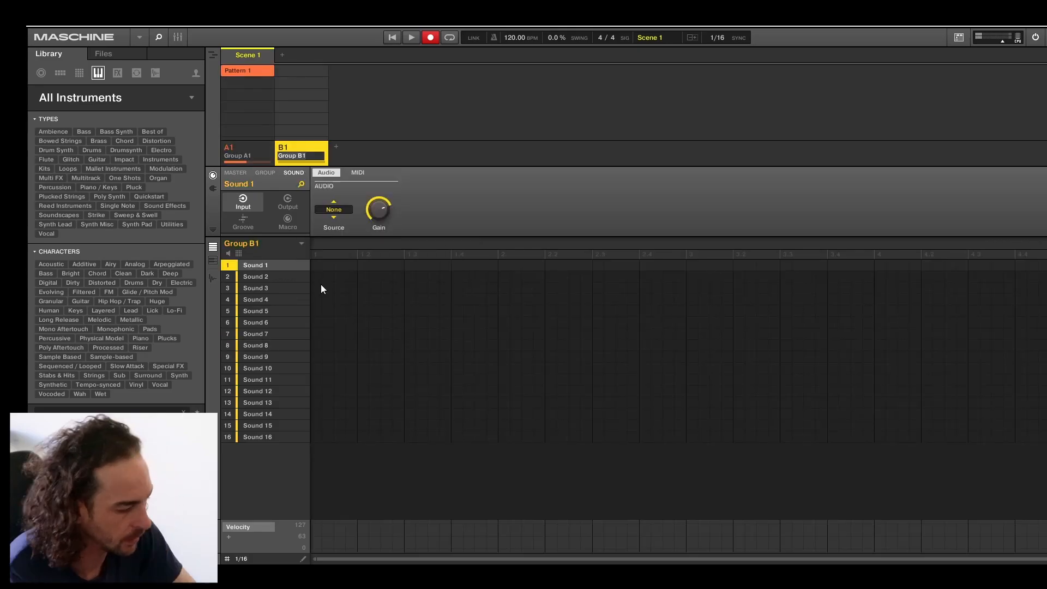
pyautogui.write('F')
pyautogui.press('Return')
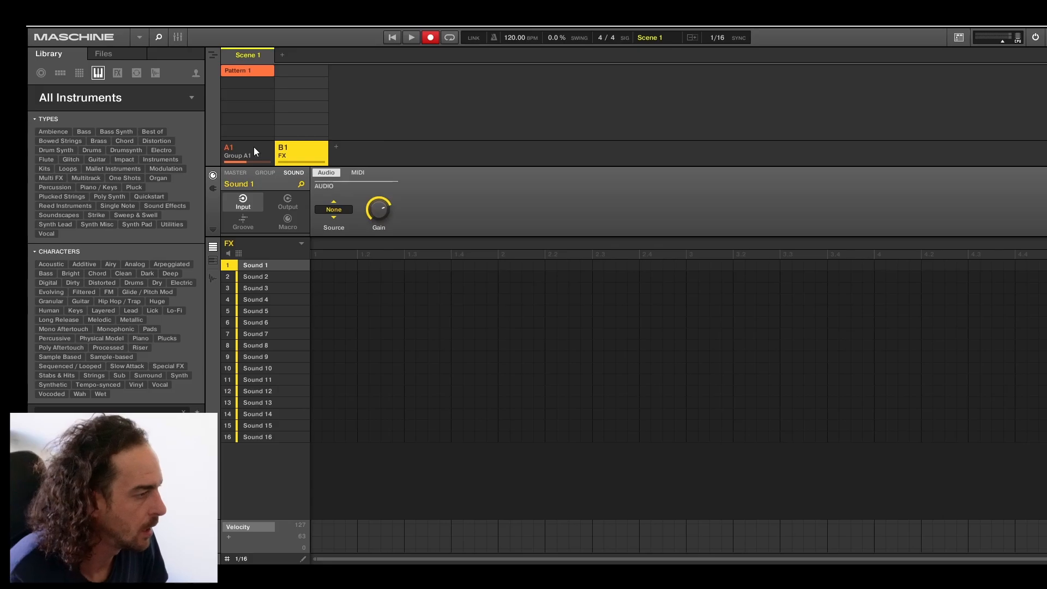
# Rename group A1 as MICROPHONE.
pyautogui.rightClick(253, 148)
pyautogui.click(309, 288)
pyautogui.write('MI')
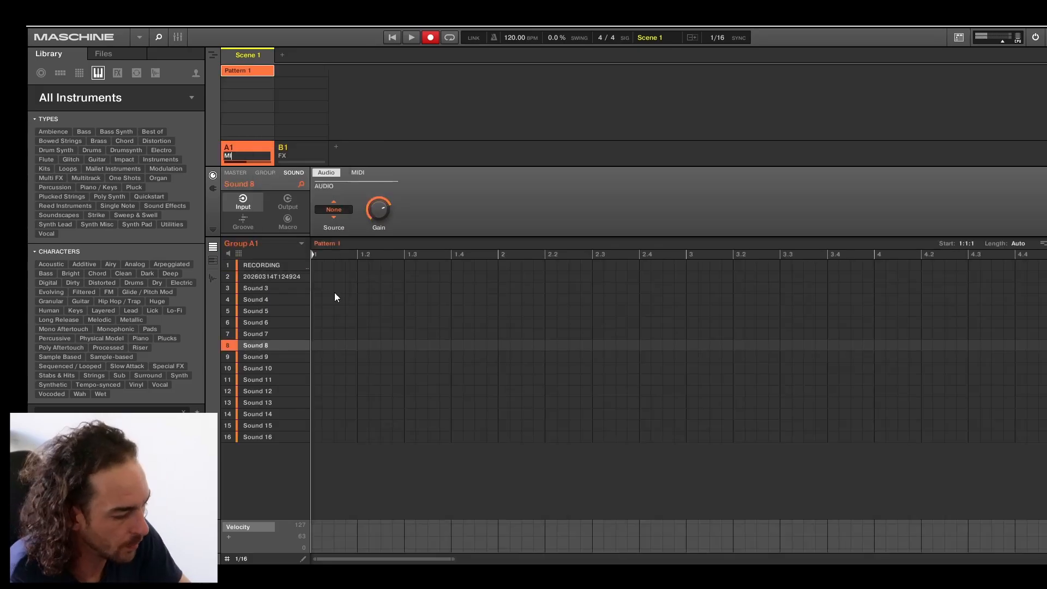
pyautogui.write('CROPHONE')
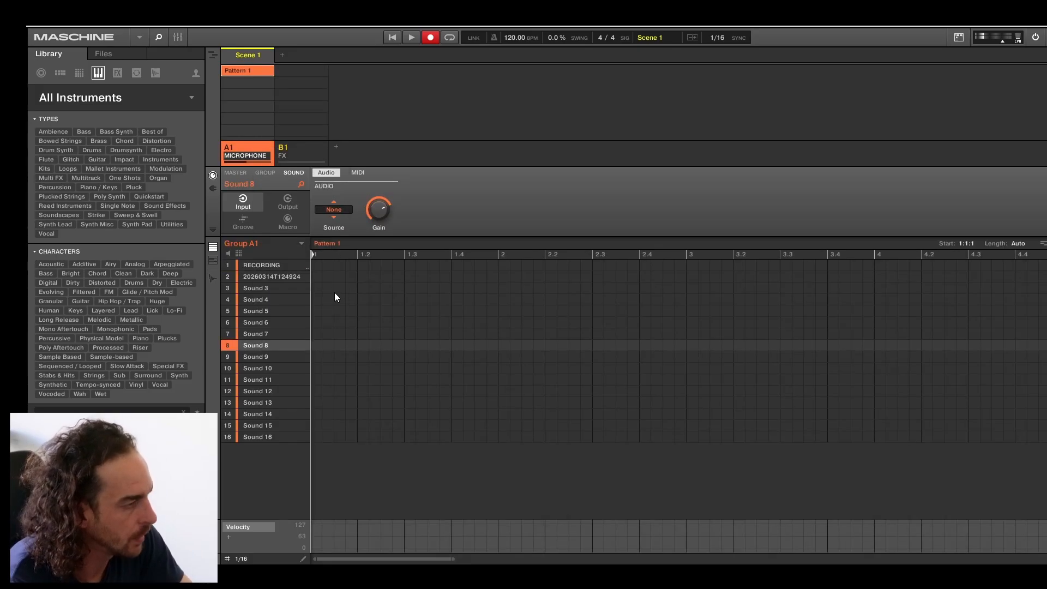
pyautogui.press('Return')
# Rename the first sound in the FX group as MIC FX.
pyautogui.click(320, 75)
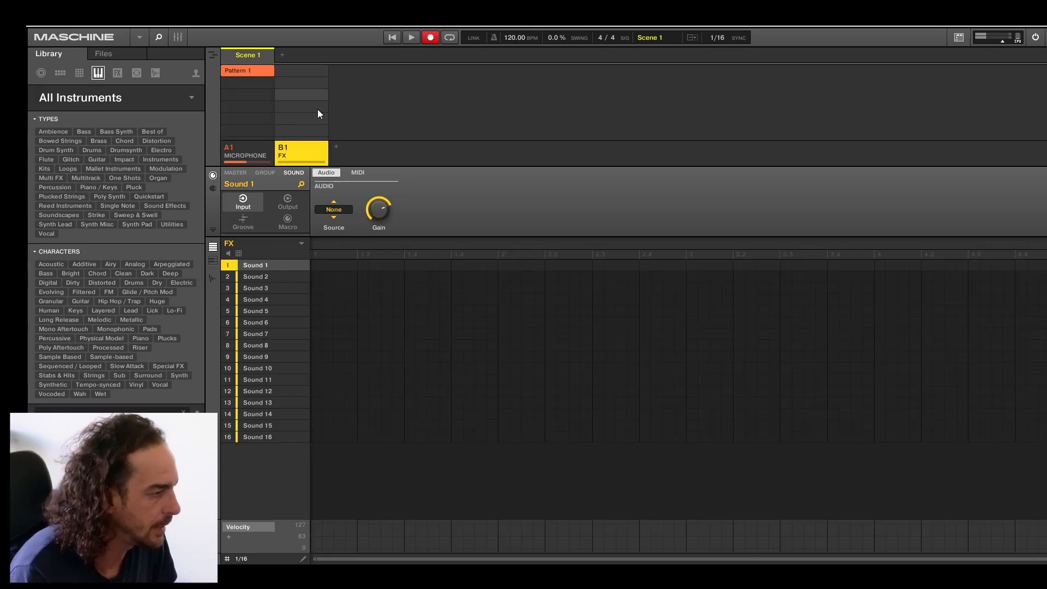
pyautogui.rightClick(267, 263)
pyautogui.rightClick(258, 268)
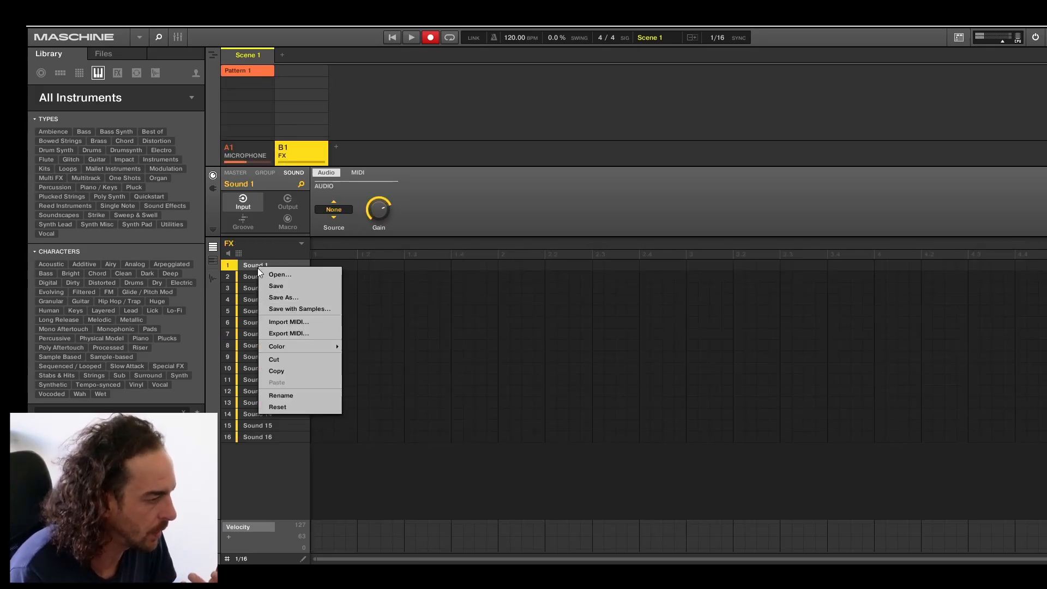
pyautogui.click(287, 395)
pyautogui.write('MIC FX')
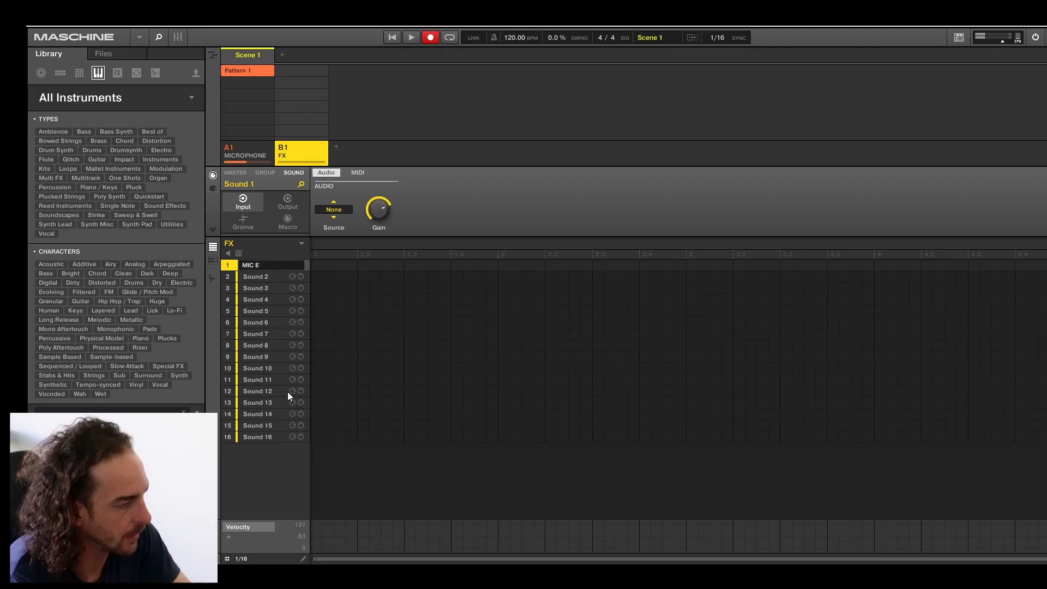
pyautogui.press('Return')
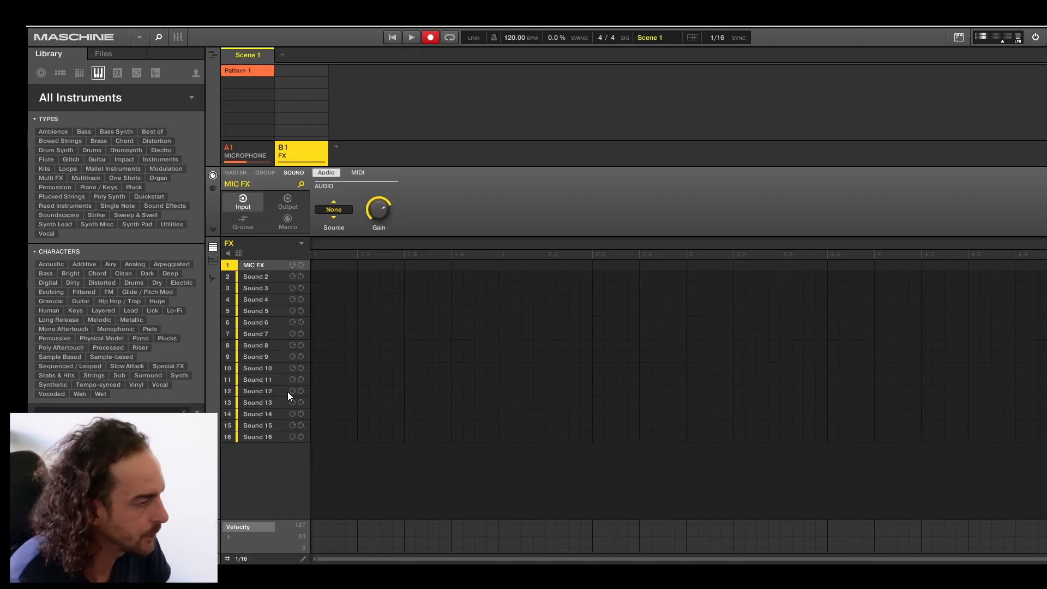
# Load the internal Compressor and the Native Instruments VST3 reverb Raum on the MIC FX sound.
pyautogui.click(212, 188)
pyautogui.click(240, 199)
pyautogui.moveTo(256, 218)
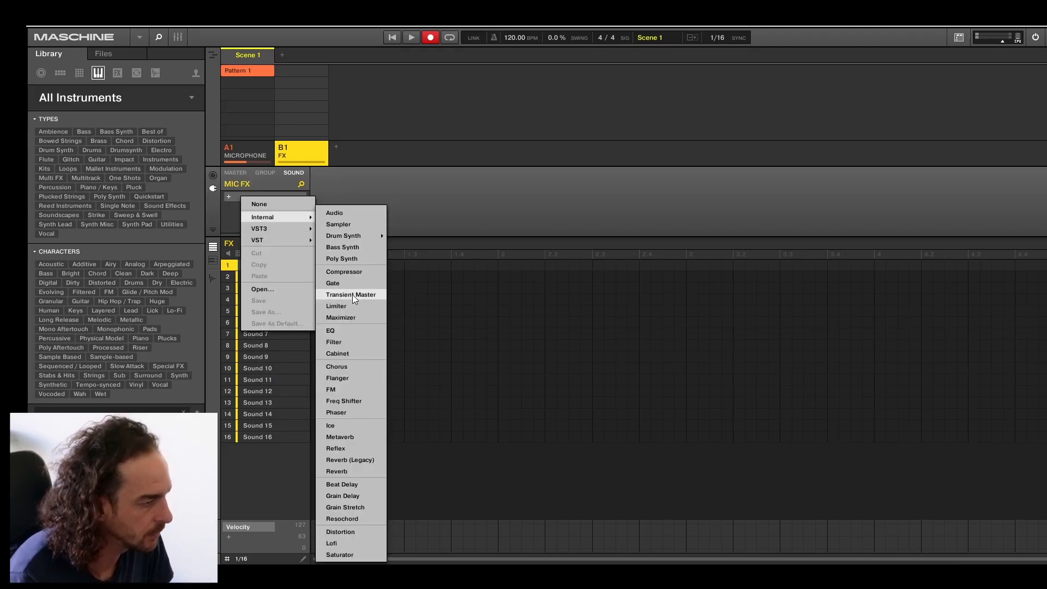
pyautogui.click(344, 271)
pyautogui.click(238, 211)
pyautogui.moveTo(258, 228)
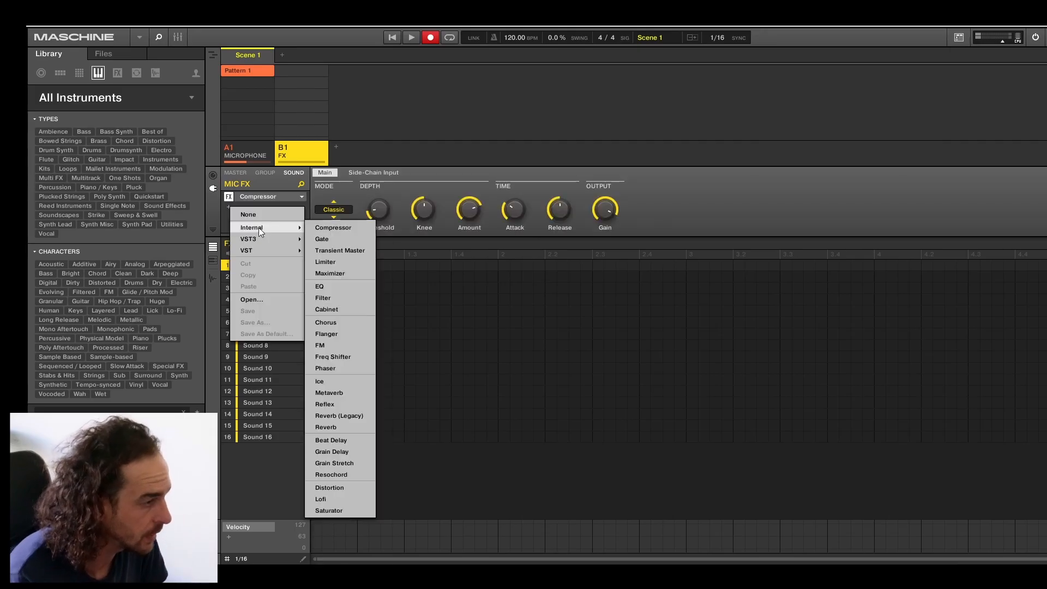
pyautogui.moveTo(340, 296)
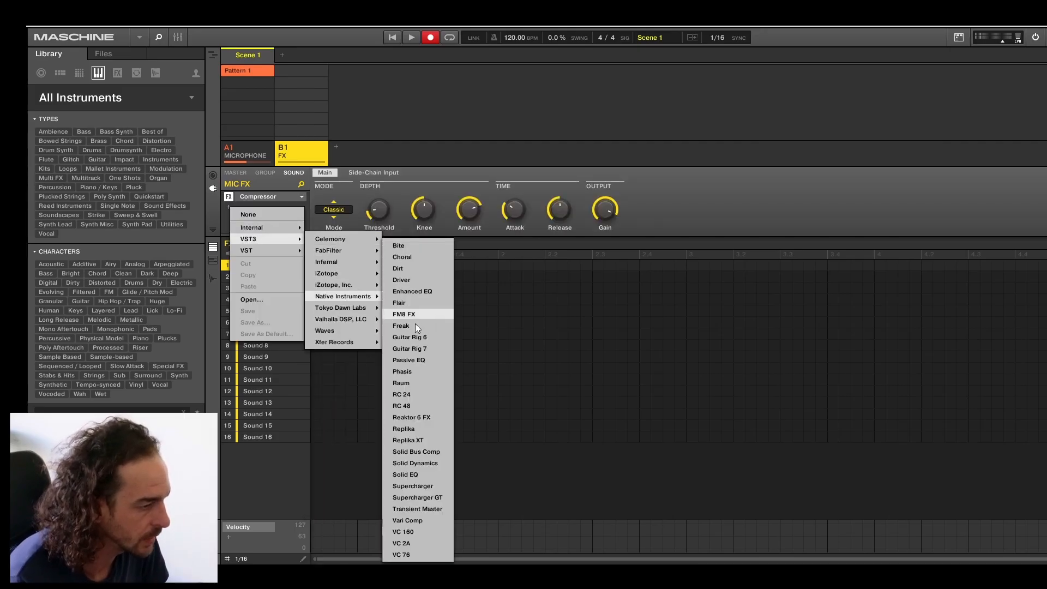
pyautogui.click(423, 382)
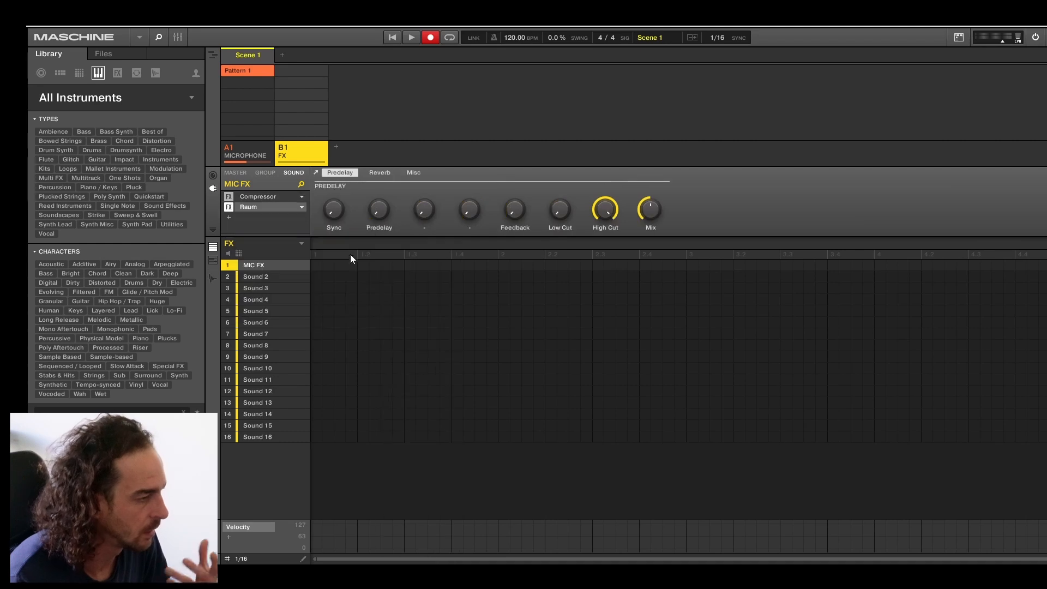
# Open the Raum plug-in's own interface and load the Museum preset from the Medium factory presets.
pyautogui.click(317, 173)
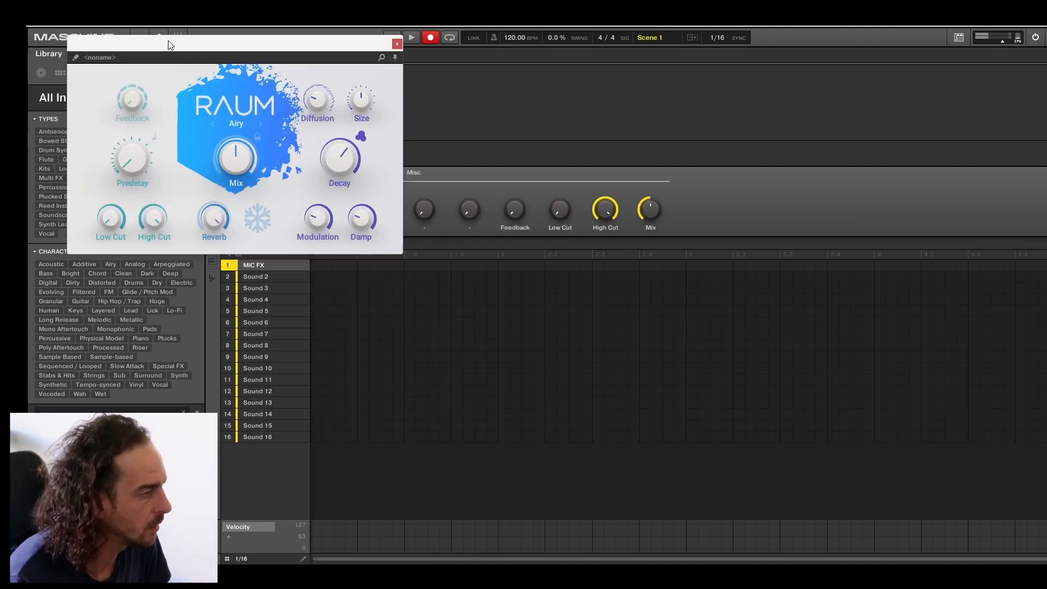
pyautogui.click(85, 65)
pyautogui.click(280, 79)
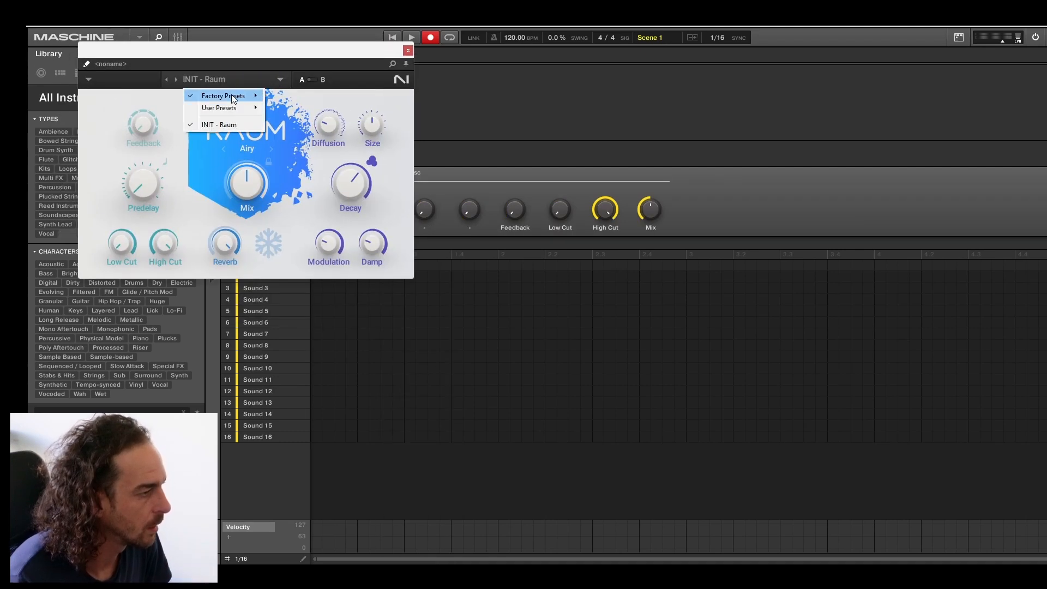
pyautogui.moveTo(233, 99)
pyautogui.moveTo(297, 132)
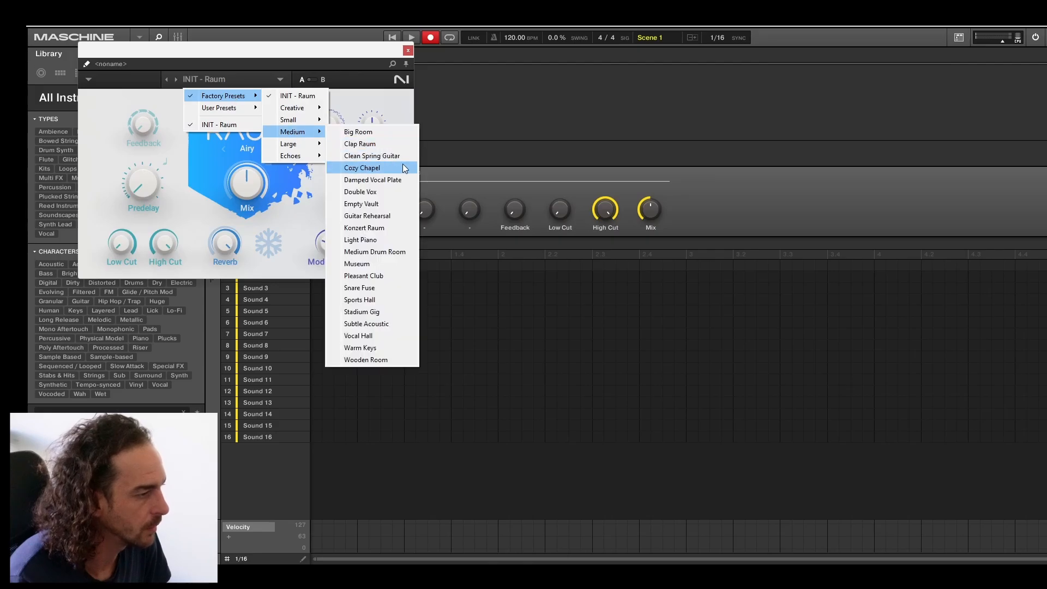
pyautogui.click(388, 266)
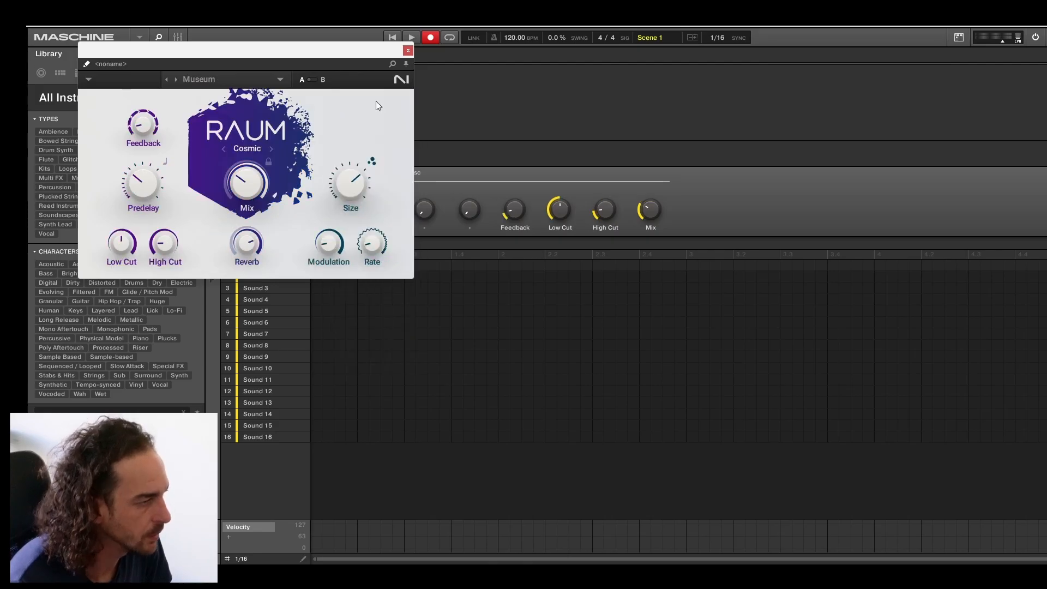
# Route the MICROPHONE group's audio output to the destination B1:S1 - FX: MIC FX.
pyautogui.click(275, 158)
pyautogui.click(235, 158)
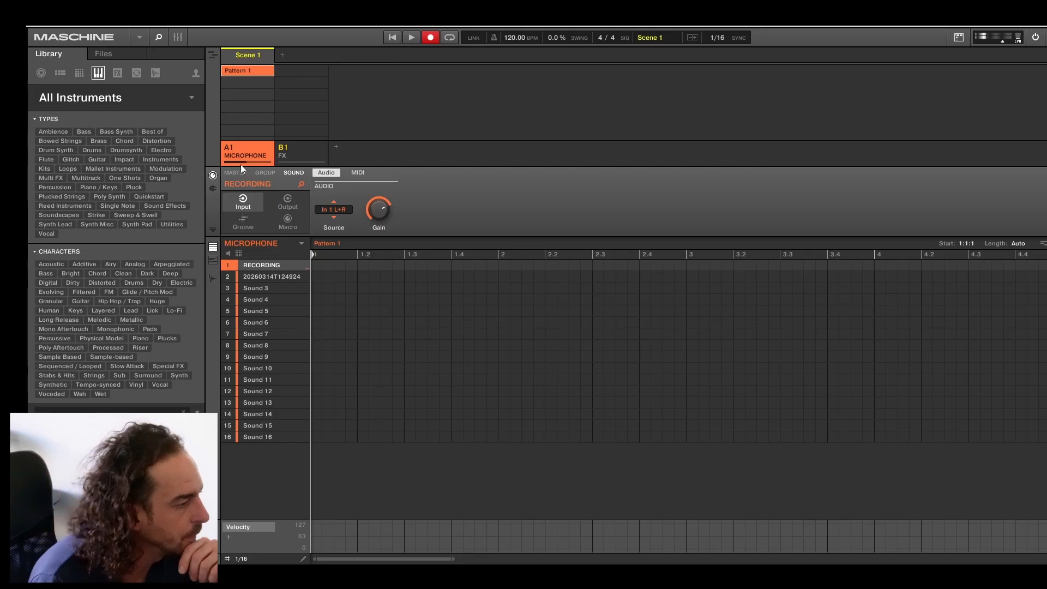
pyautogui.click(270, 173)
pyautogui.click(287, 203)
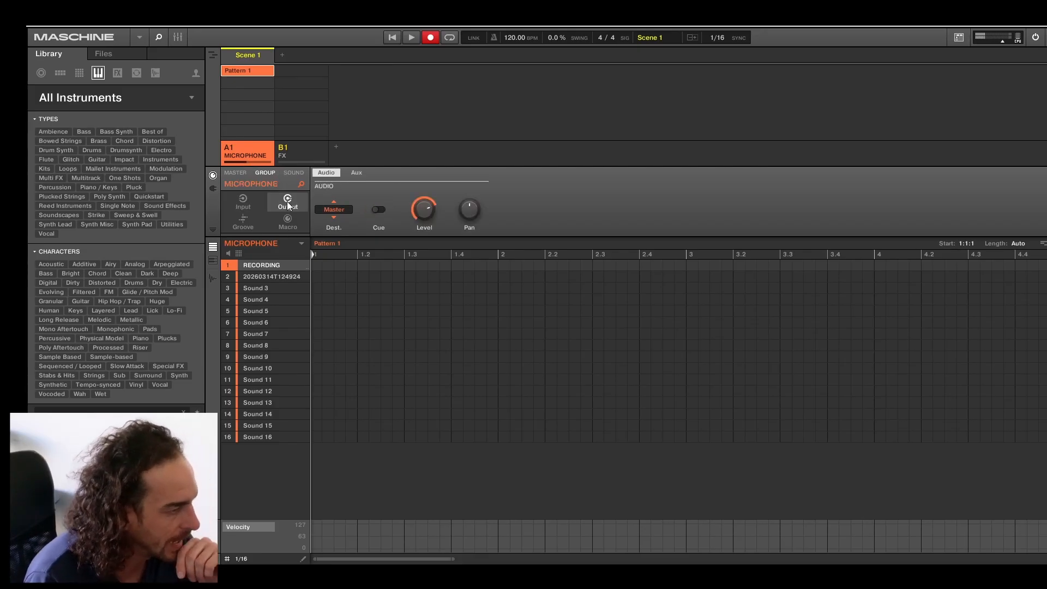
pyautogui.click(335, 210)
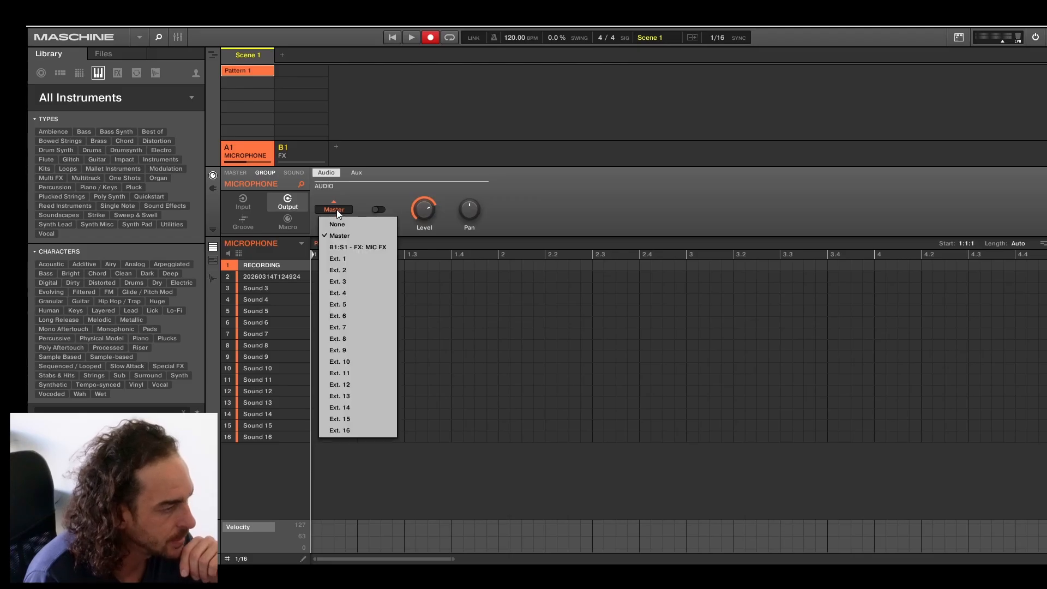
pyautogui.click(351, 249)
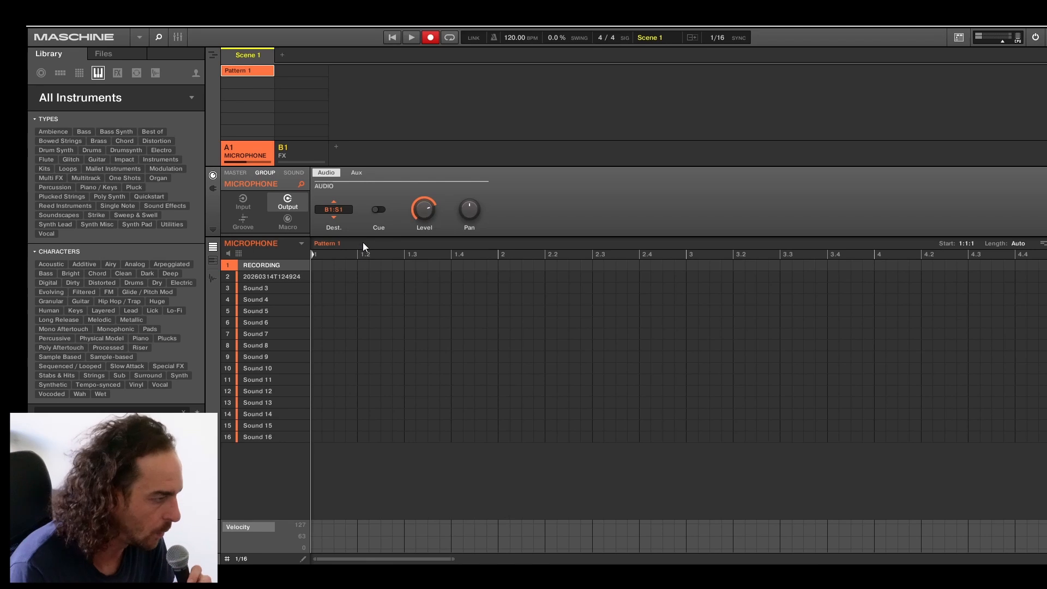
# Step through the sound slots of the MICROPHONE group from slot 2 to Sound 4.
pyautogui.click(276, 275)
pyautogui.click(273, 289)
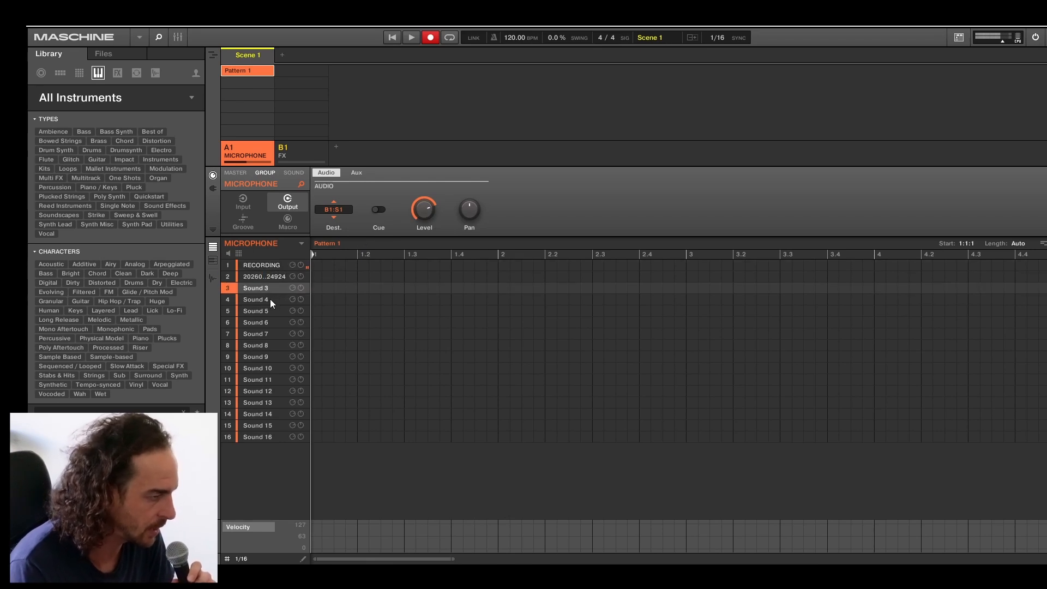
pyautogui.click(270, 299)
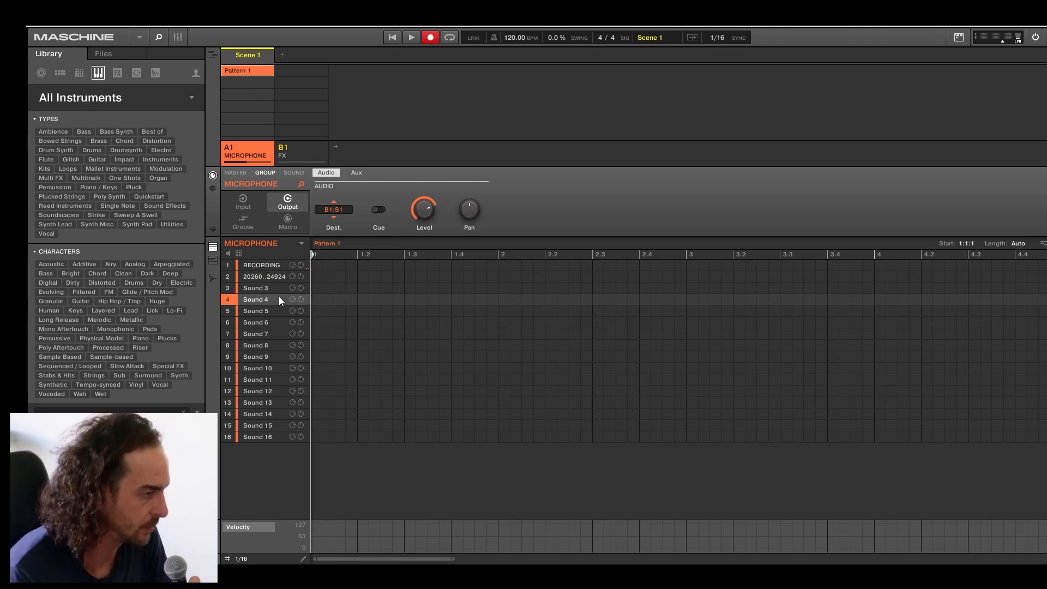
# Open Raum on the MIC FX sound, lower its Mix and close the plug-in window.
pyautogui.click(300, 150)
pyautogui.click(214, 188)
pyautogui.click(292, 172)
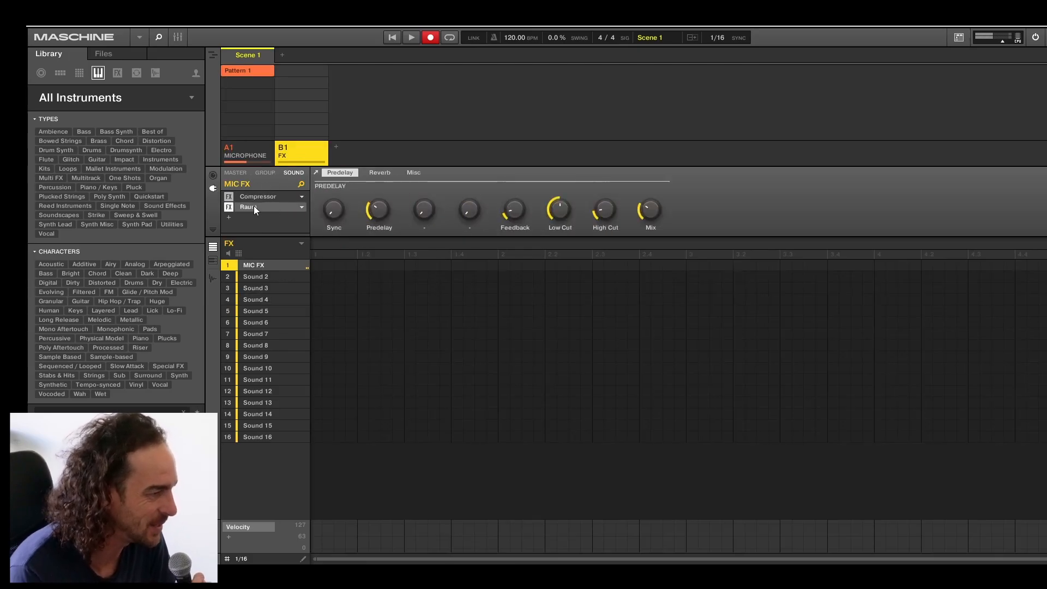
pyautogui.click(316, 171)
pyautogui.moveTo(247, 183); pyautogui.dragTo(246, 203)
pyautogui.click(407, 51)
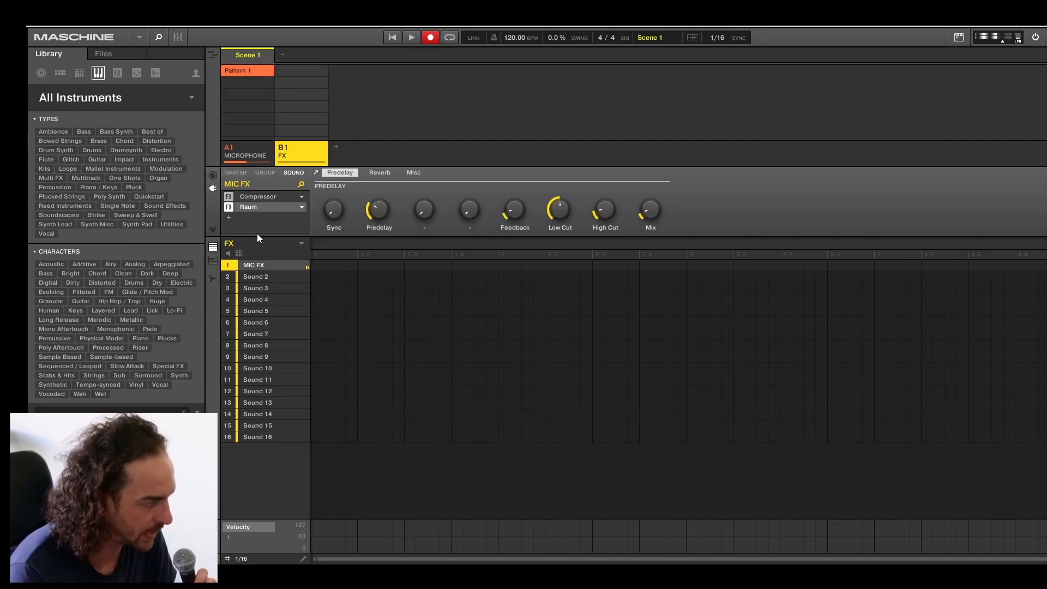
# Select the recorded sample in slot 2 of the MICROPHONE group.
pyautogui.click(244, 143)
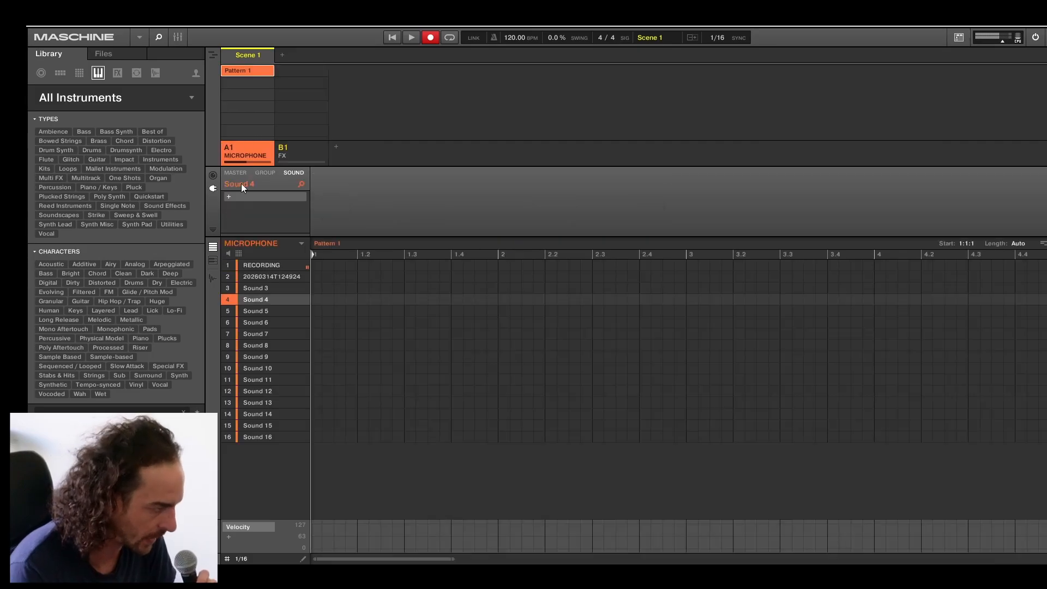
pyautogui.press('Up')
pyautogui.press('Up')
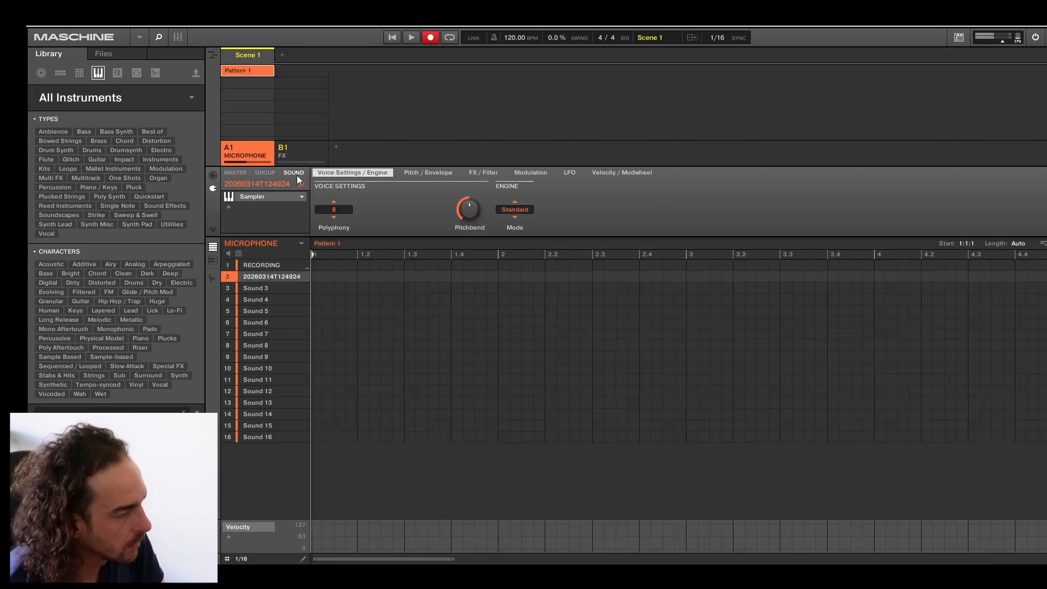
# Readjust Raum's Mix on the MIC FX sound and return to the MICROPHONE group.
pyautogui.click(297, 157)
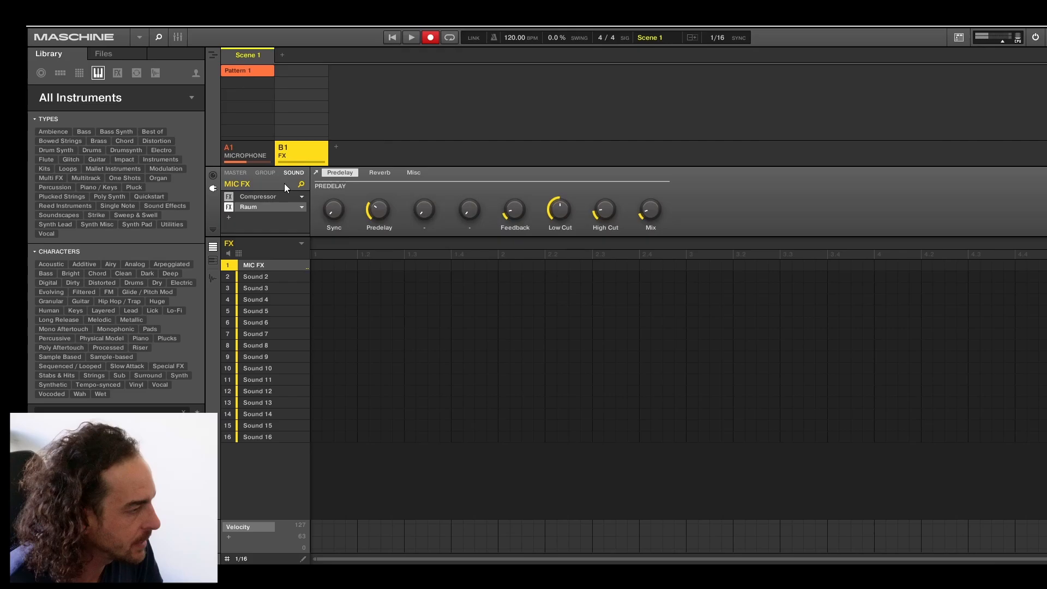
pyautogui.click(314, 174)
pyautogui.moveTo(246, 188); pyautogui.dragTo(245, 172)
pyautogui.press('Left')
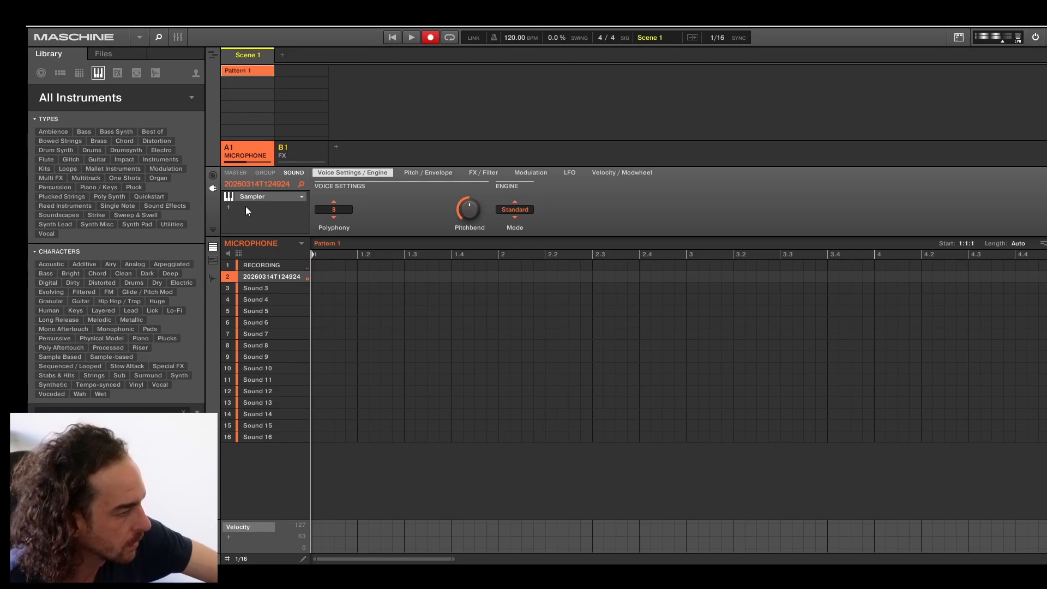
# Select Sound 3 in the MICROPHONE group and check Raum's Mix setting in the FX group.
pyautogui.moveTo(307, 300)
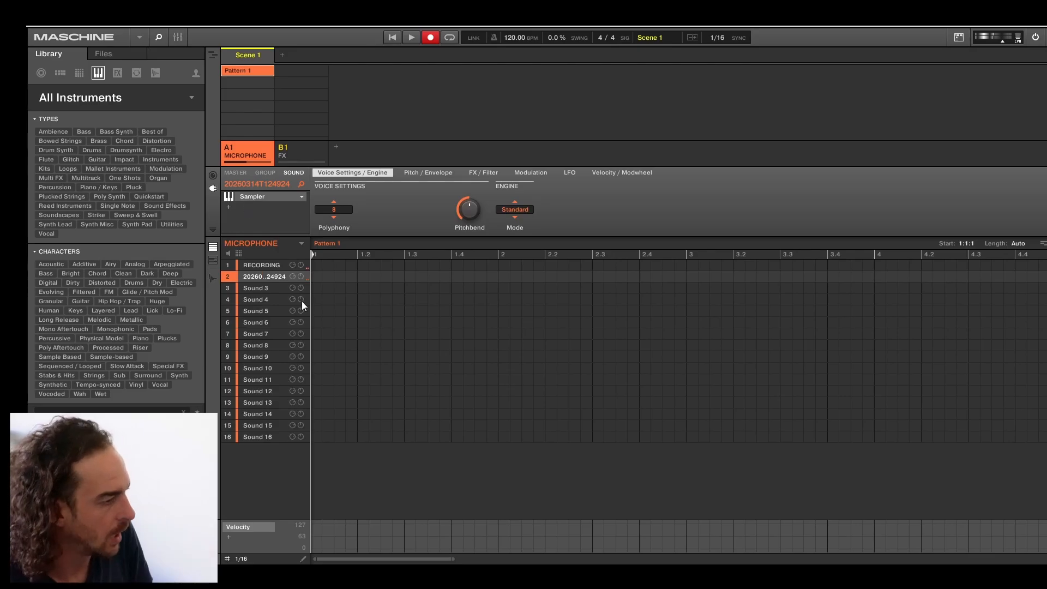
pyautogui.click(272, 290)
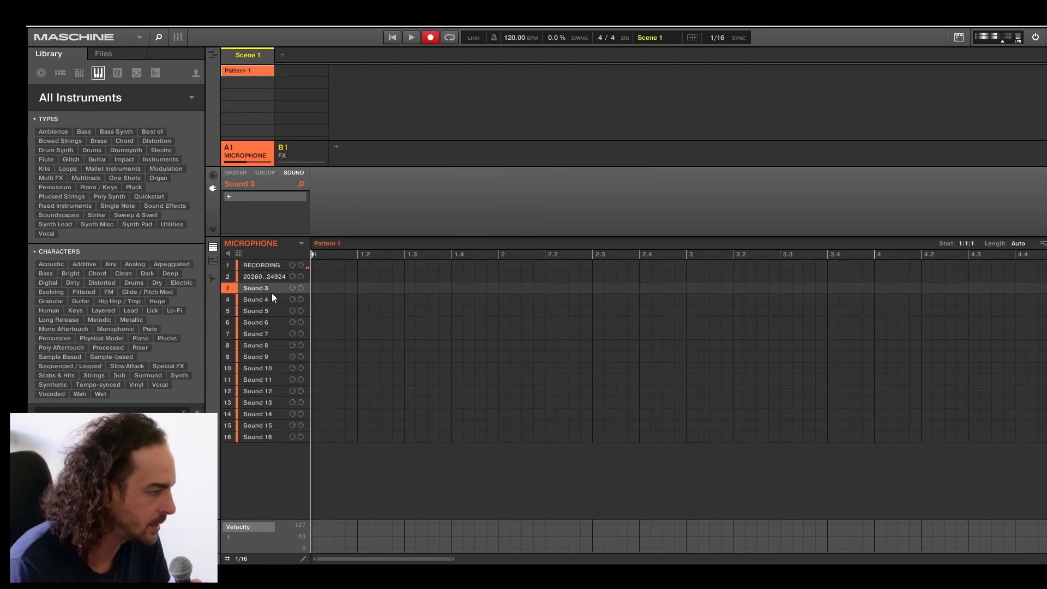
pyautogui.click(300, 152)
pyautogui.moveTo(265, 165); pyautogui.dragTo(265, 173)
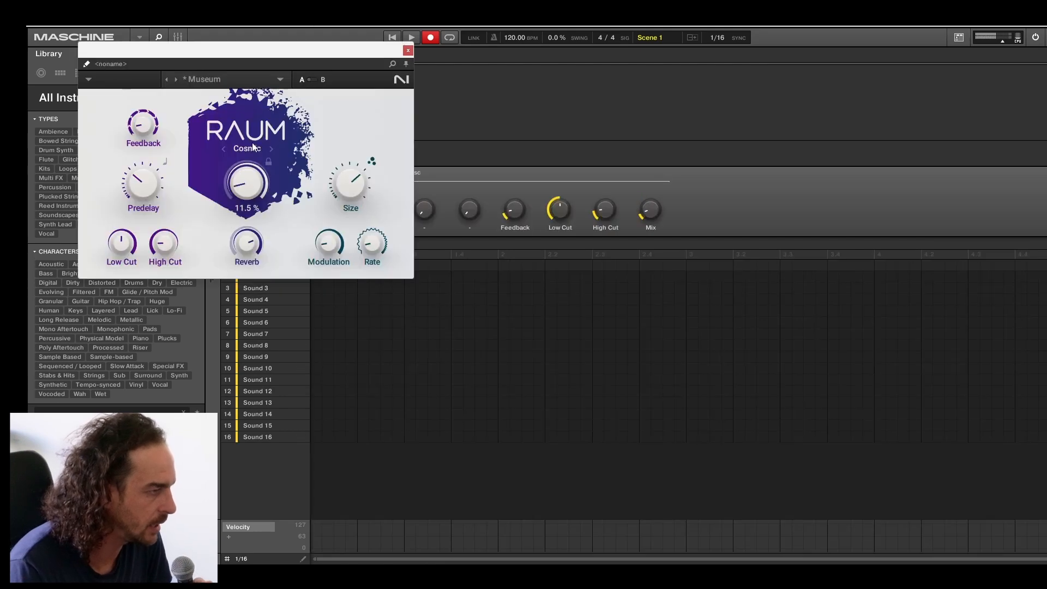
pyautogui.click(407, 50)
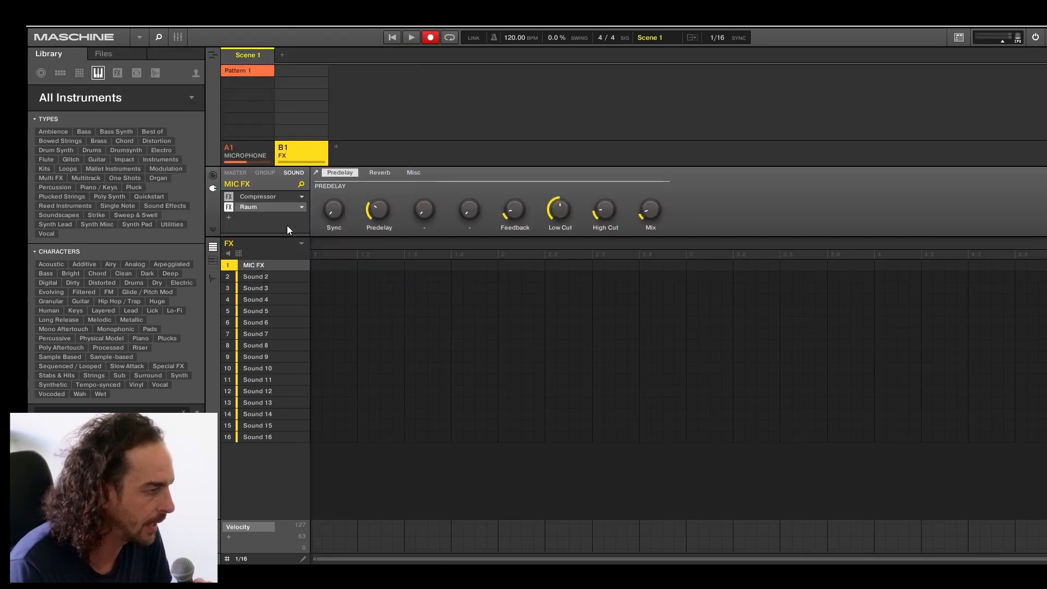
pyautogui.click(250, 146)
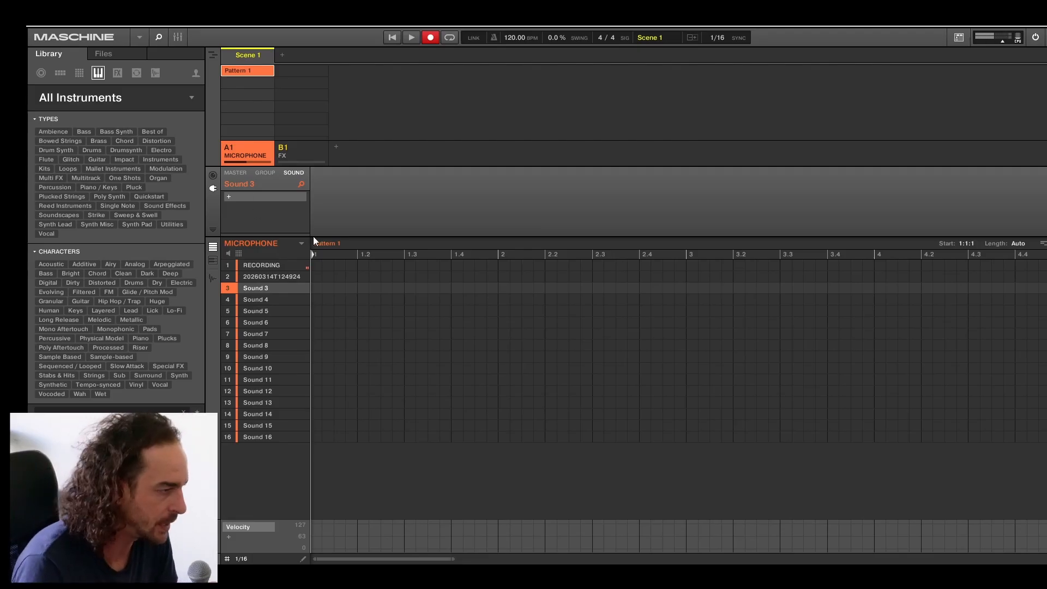
# Examine the channel routing of the MICROPHONE sounds, including the audio input source choices for Sound 3.
pyautogui.click(278, 264)
pyautogui.click(212, 175)
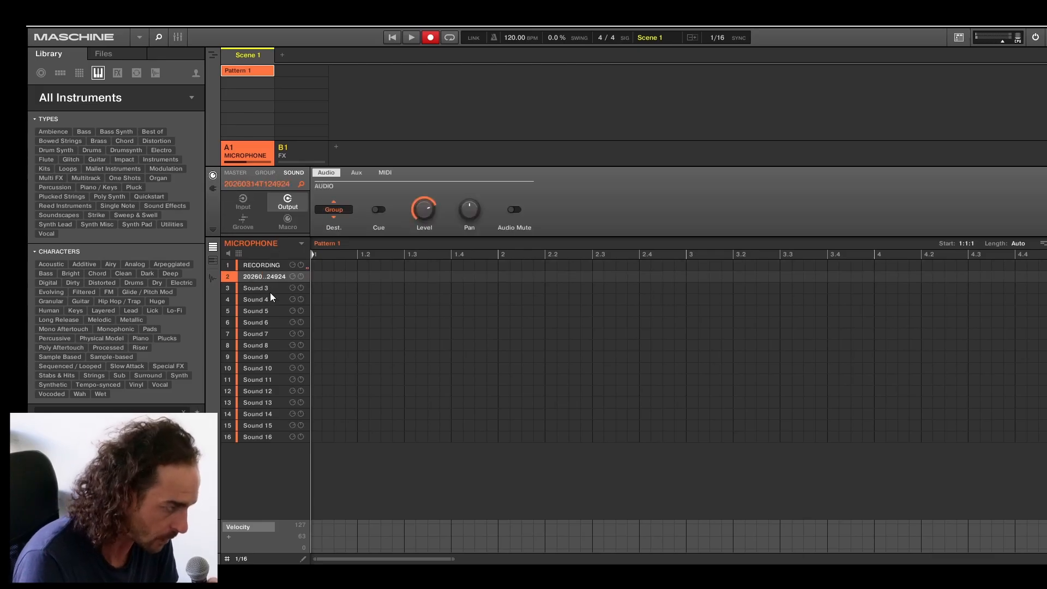
pyautogui.click(270, 288)
pyautogui.click(247, 202)
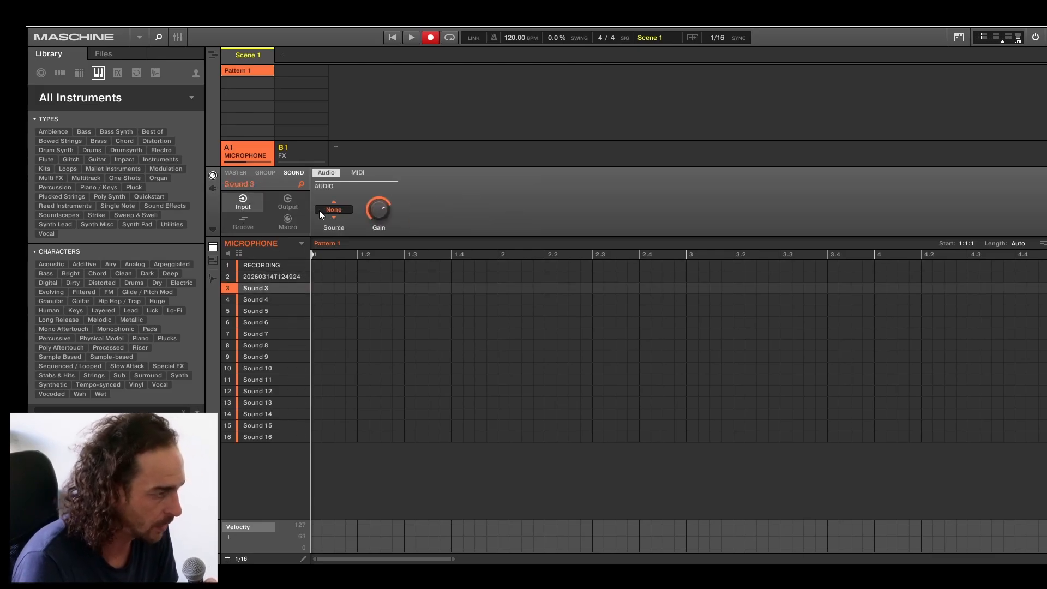
pyautogui.click(355, 172)
pyautogui.click(326, 172)
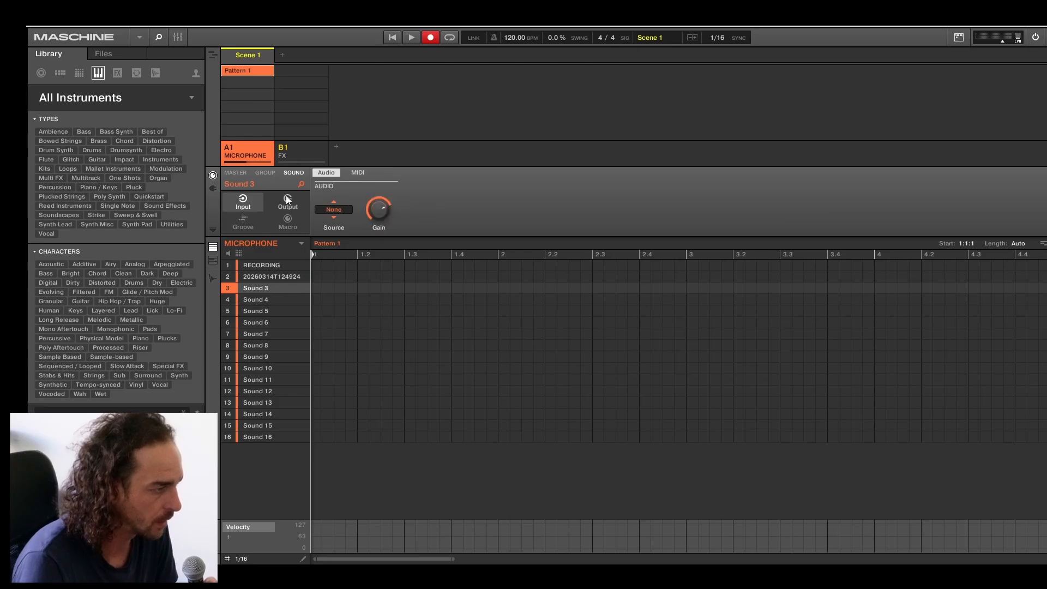
pyautogui.click(333, 210)
pyautogui.click(333, 210)
# Set the audio input source of the RECORDING sound to None.
pyautogui.click(279, 266)
pyautogui.click(327, 211)
pyautogui.click(337, 223)
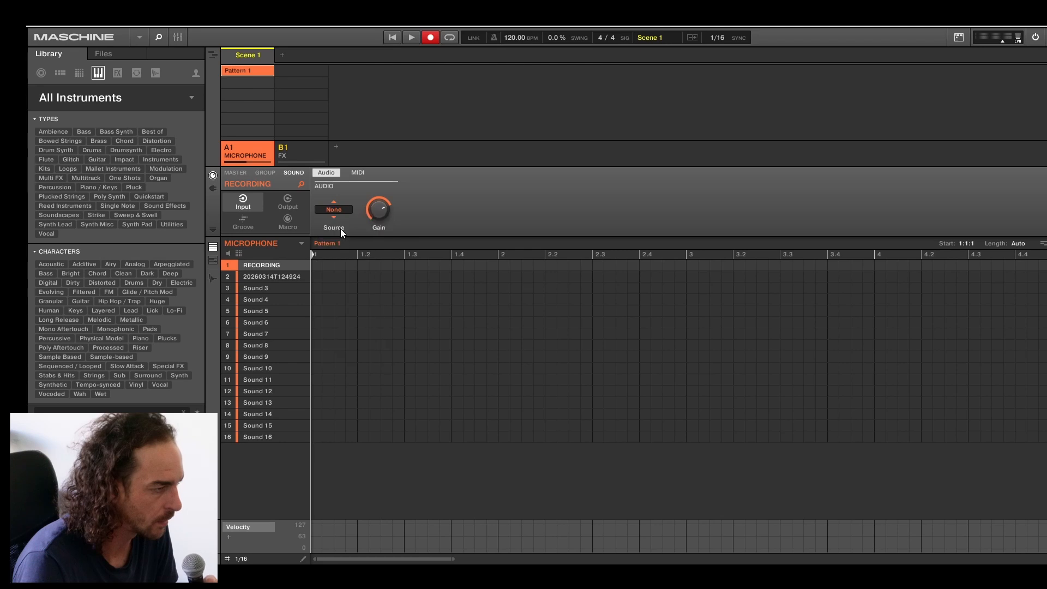
# Open the sampler's recording page for Sound 3 and switch input monitoring on.
pyautogui.click(266, 279)
pyautogui.click(267, 288)
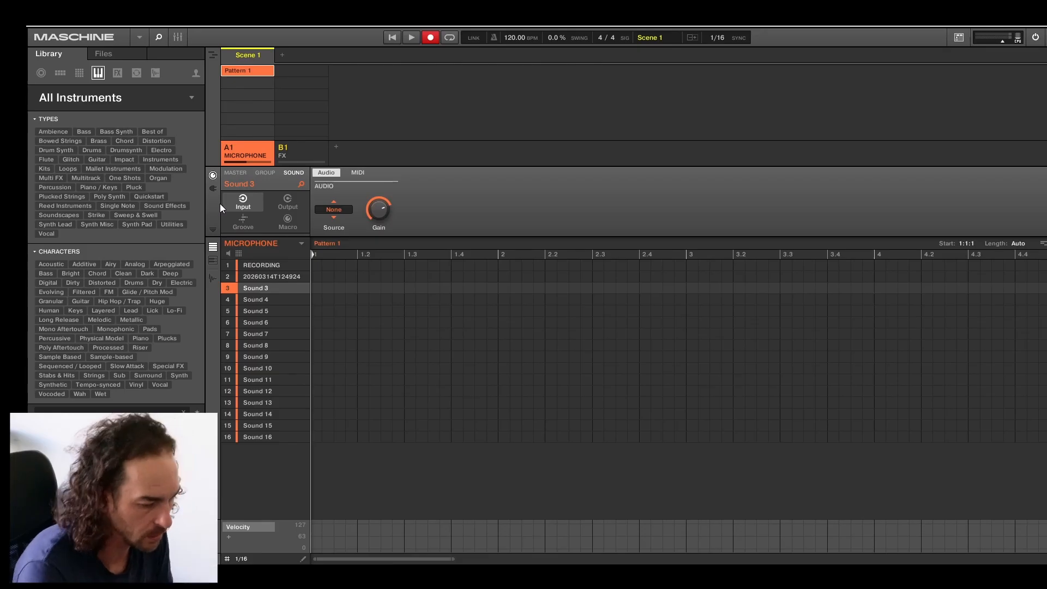
pyautogui.click(213, 278)
pyautogui.click(483, 557)
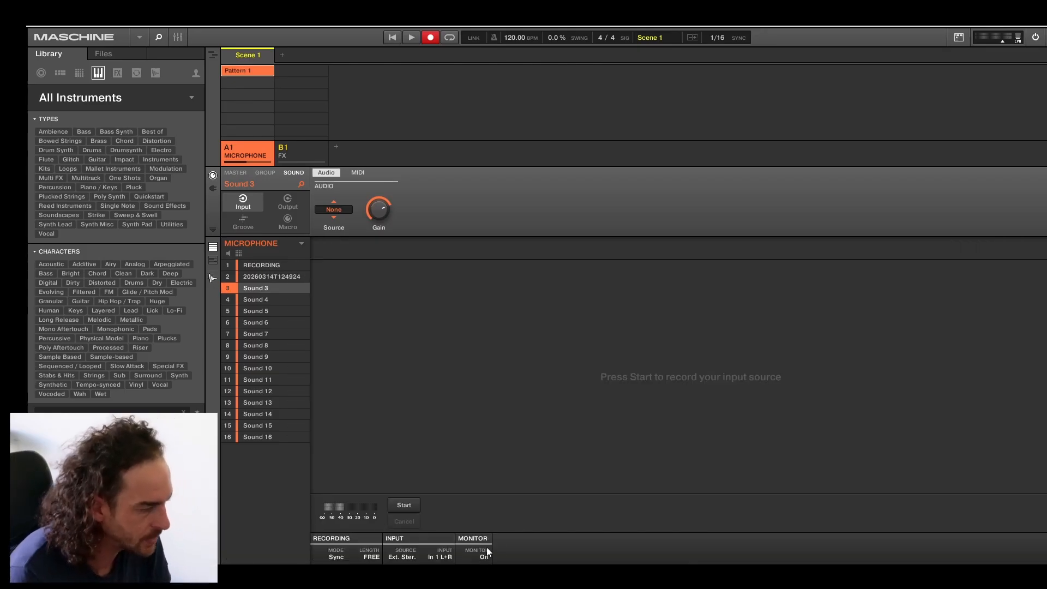
# Raise Raum's Mix on the MIC FX sound to slightly above halfway and close the plug-in window.
pyautogui.click(301, 155)
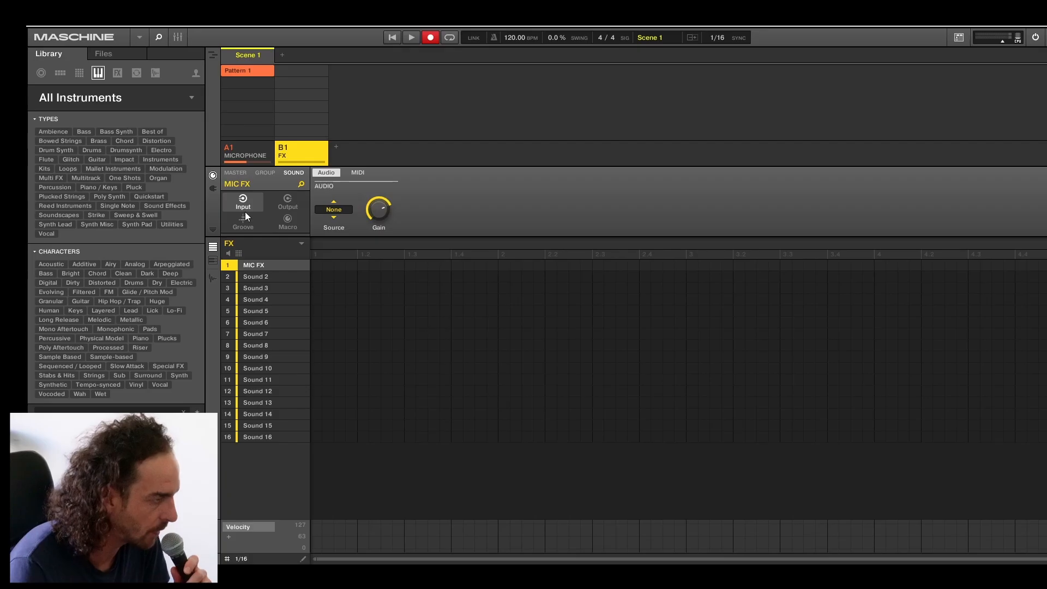
pyautogui.click(214, 189)
pyautogui.click(261, 195)
pyautogui.click(256, 208)
pyautogui.click(316, 173)
pyautogui.moveTo(246, 183); pyautogui.dragTo(247, 148)
pyautogui.moveTo(376, 55); pyautogui.dragTo(660, 155)
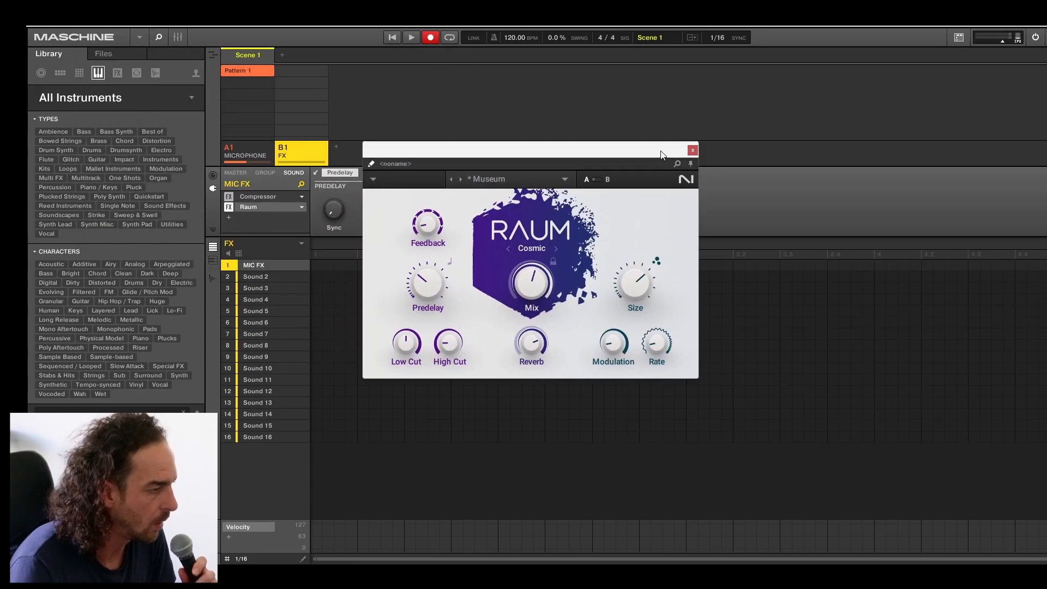
pyautogui.click(692, 150)
# Record a new microphone take into slot 2 of the MICROPHONE group.
pyautogui.click(250, 153)
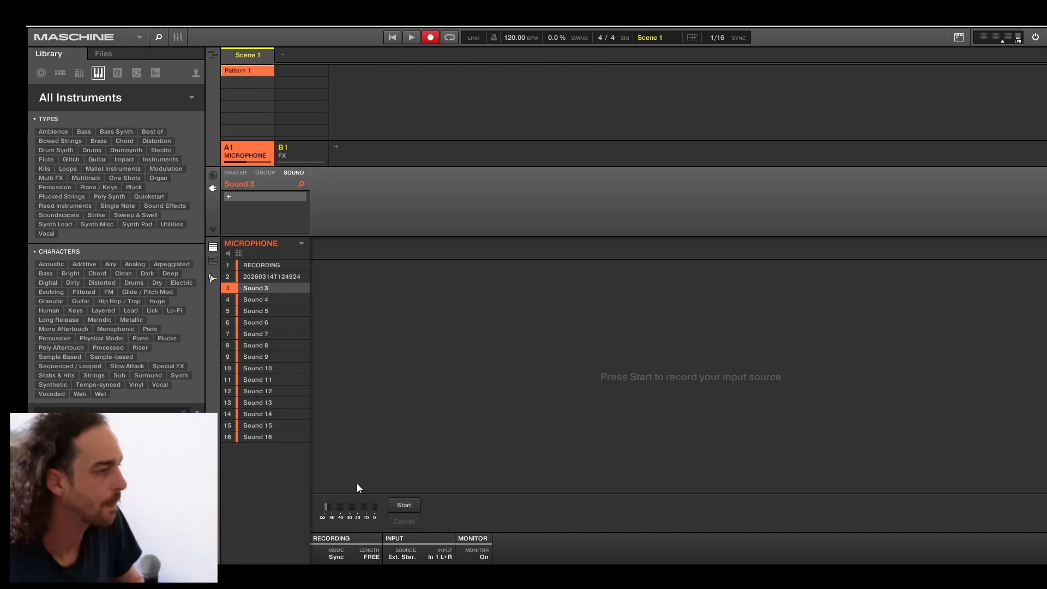
pyautogui.moveTo(286, 322)
pyautogui.click(274, 276)
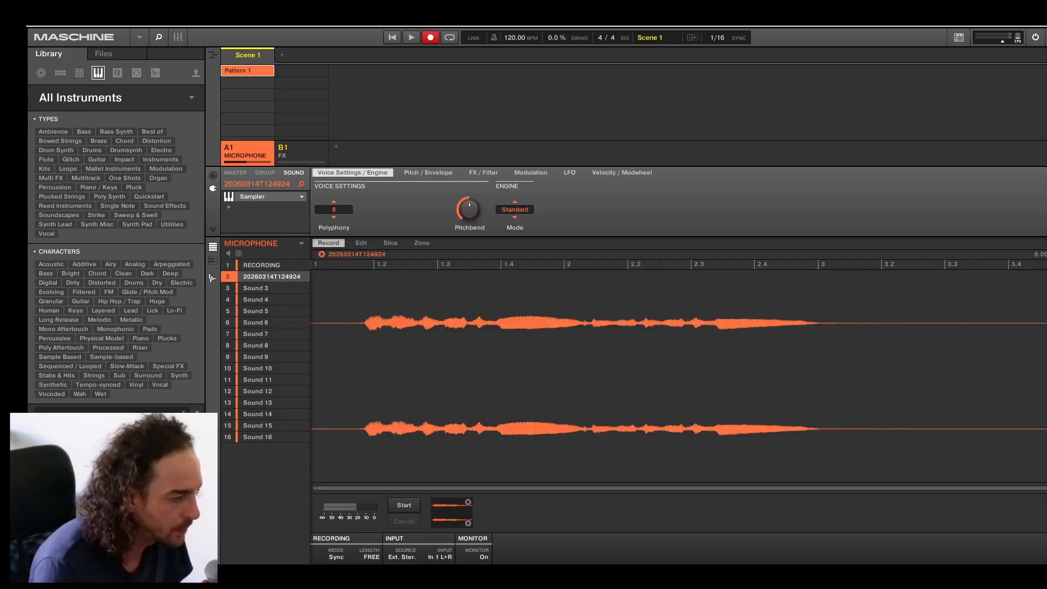
pyautogui.click(410, 505)
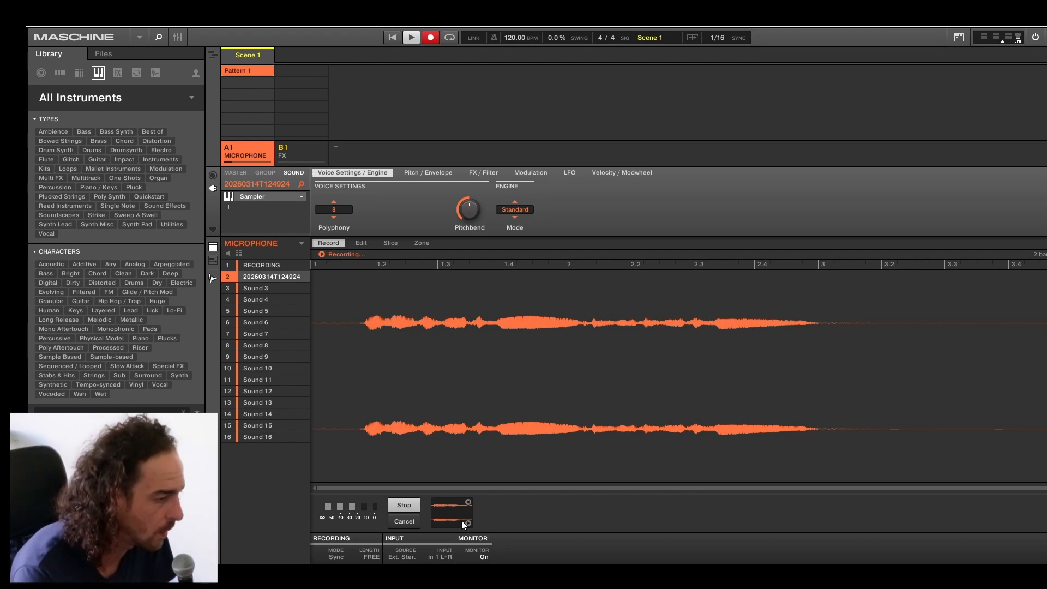
pyautogui.click(402, 505)
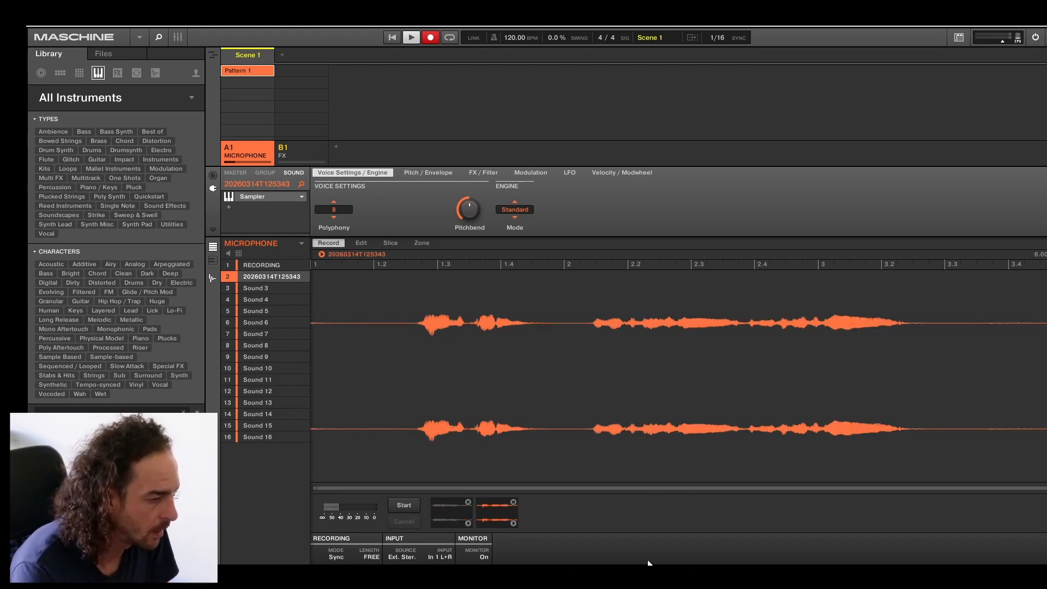
# Switch between the two recorded microphone takes to compare them.
pyautogui.click(444, 515)
pyautogui.click(486, 517)
pyautogui.click(455, 513)
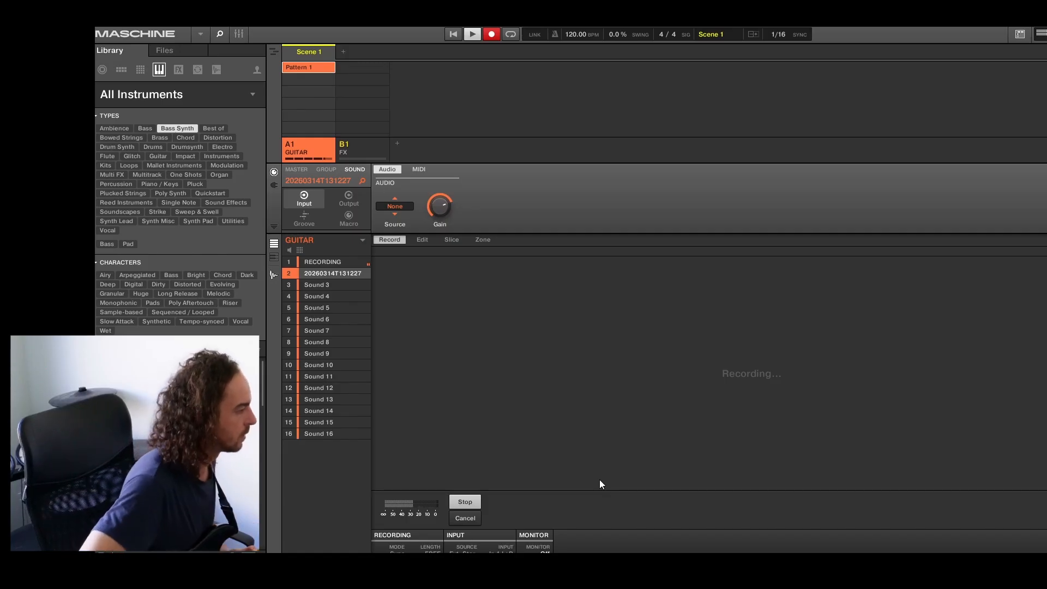
# Stop the guitar recording and return to Pattern 1 with the sample's Sampler parameters displayed.
pyautogui.press('space')
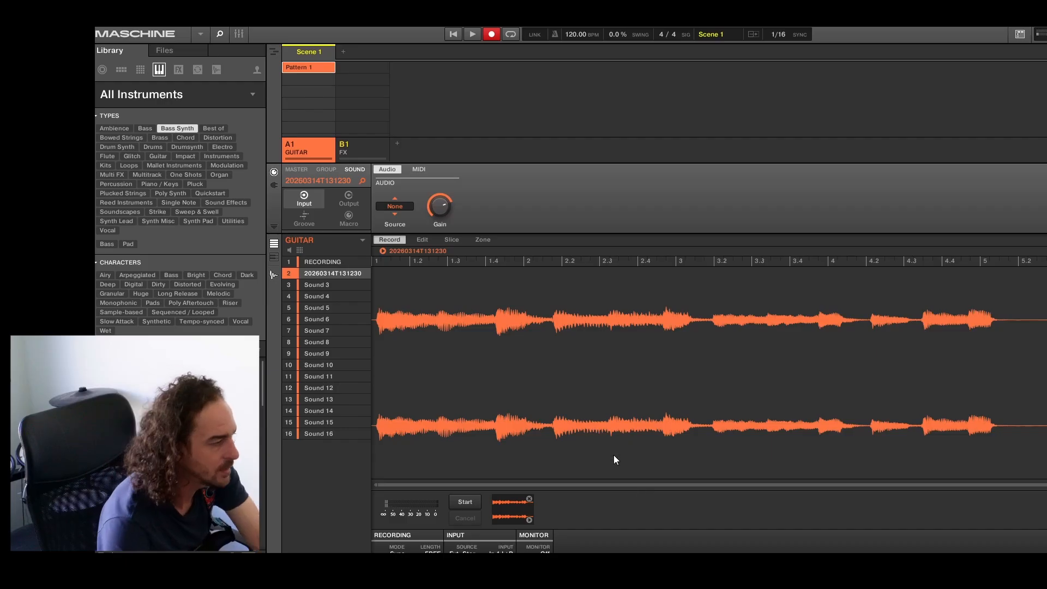
pyautogui.click(274, 275)
pyautogui.click(275, 186)
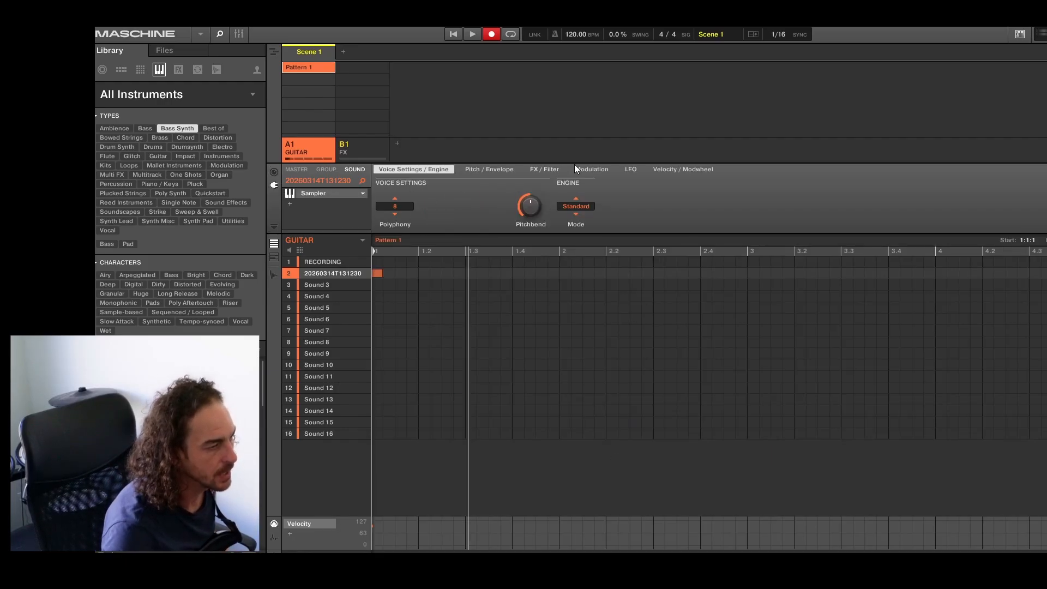
# Open the Sampler's Pitch / Envelope page and check the envelope Type choices.
pyautogui.click(544, 169)
pyautogui.click(486, 170)
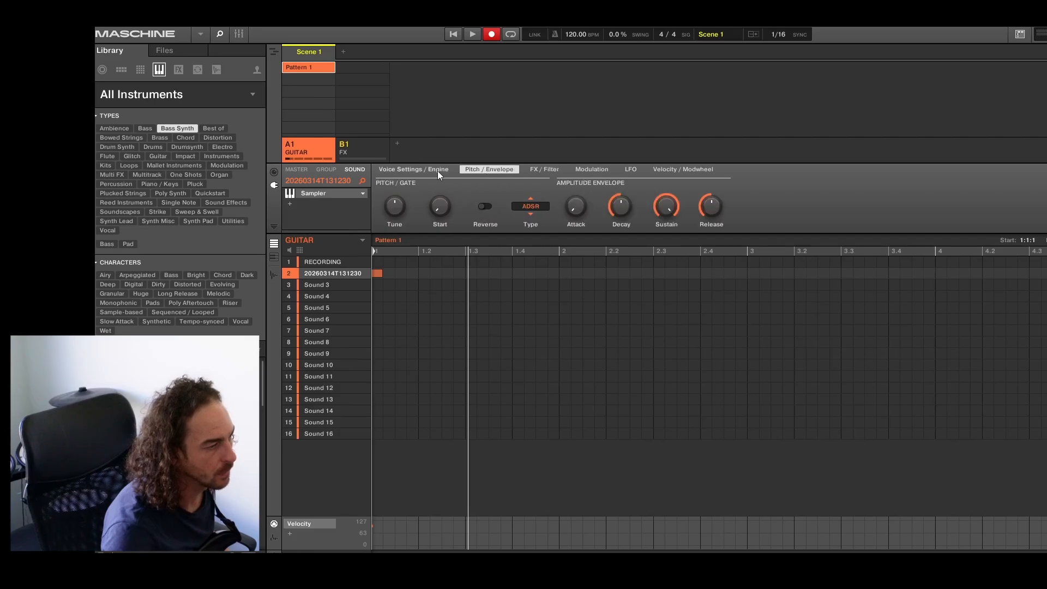
pyautogui.click(533, 209)
pyautogui.click(881, 224)
# Lengthen the guitar sample's note in Pattern 1 to about position 4.3 and play the pattern.
pyautogui.click(381, 273)
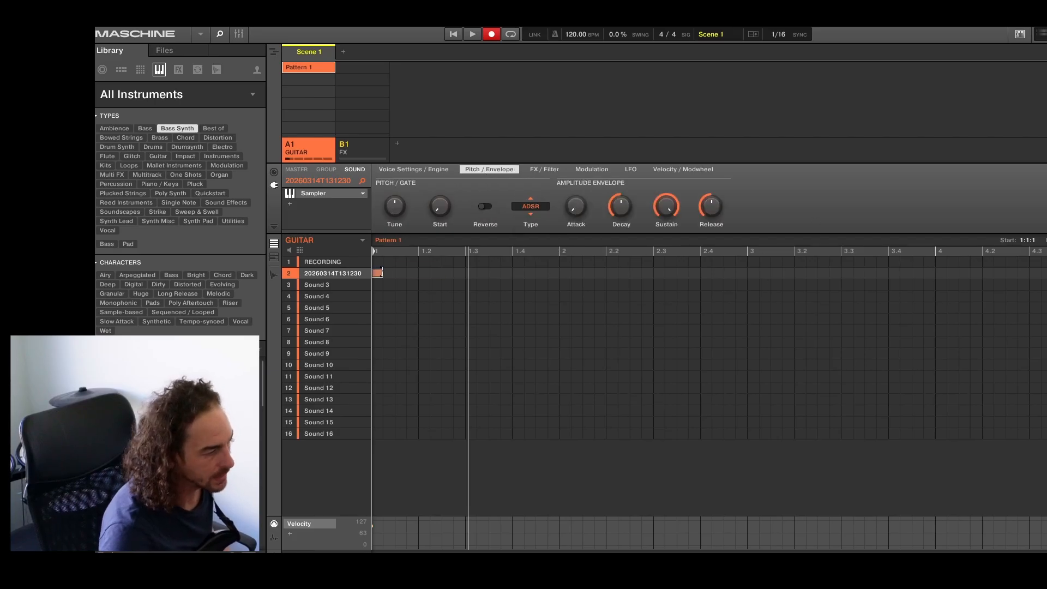
pyautogui.moveTo(381, 273); pyautogui.dragTo(1009, 302)
pyautogui.press('space')
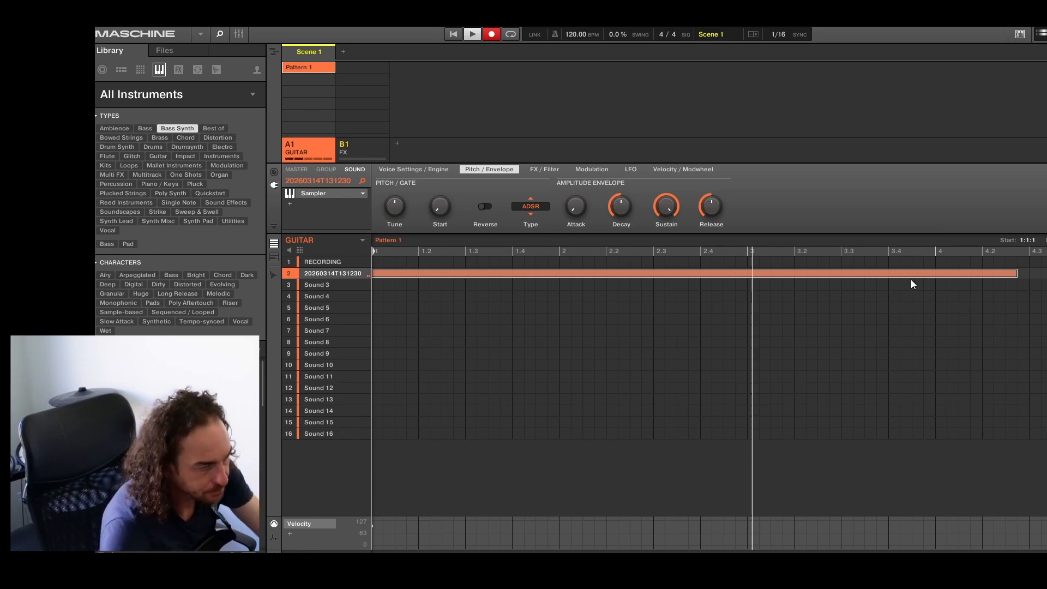
# Shorten the guitar sample's note in Pattern 1 to about position 2.2 and play the pattern with the ADSR envelope.
pyautogui.press('space')
pyautogui.moveTo(1014, 273); pyautogui.dragTo(599, 275)
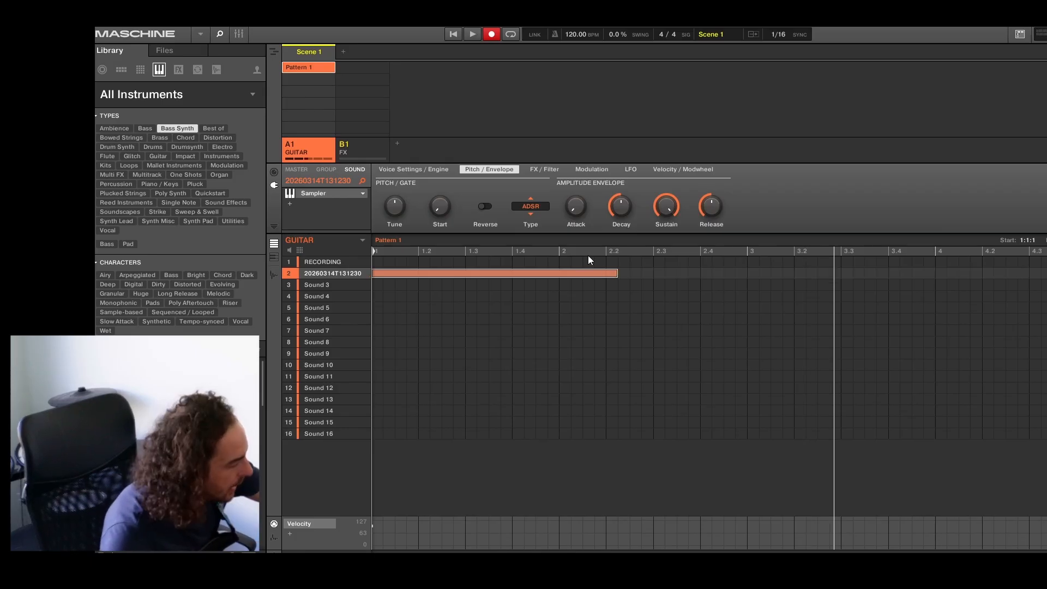
pyautogui.press('space')
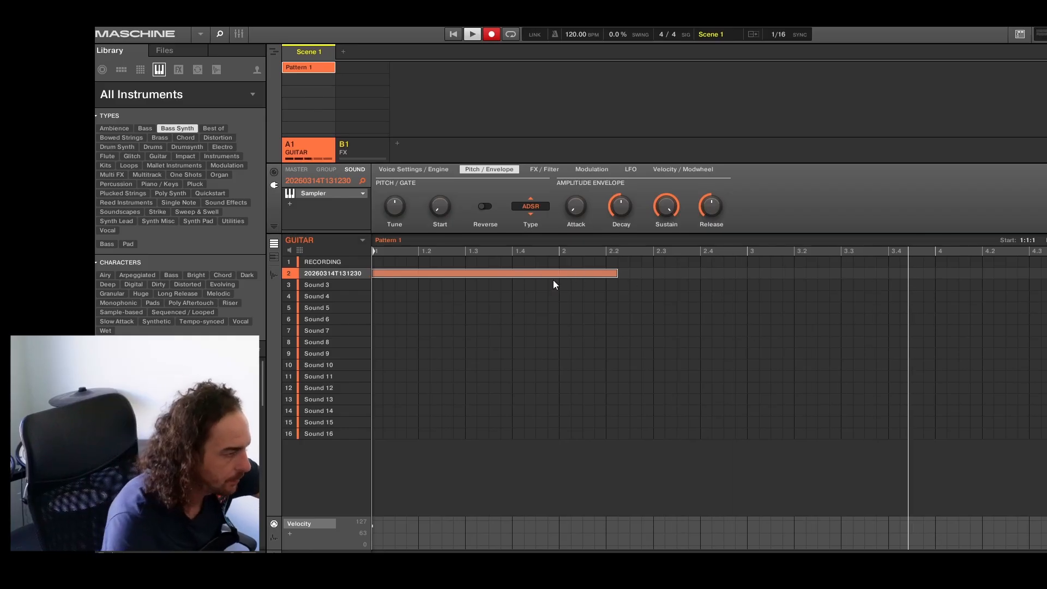
# Set the Sampler's envelope Type to One-shot, shorten the guitar note to about half a beat, and play the pattern.
pyautogui.press('space')
pyautogui.click(525, 206)
pyautogui.click(542, 221)
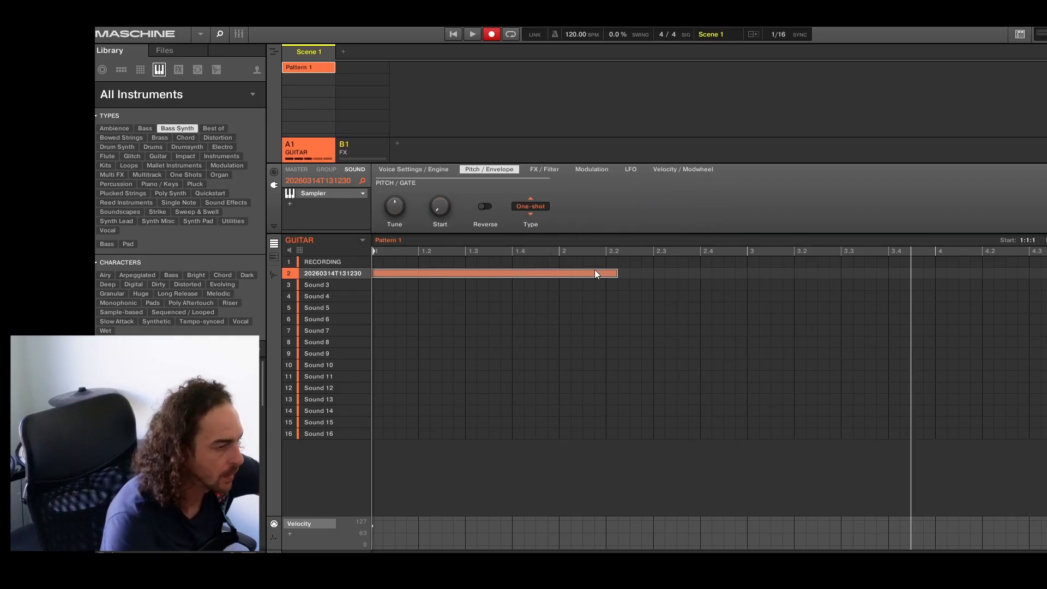
pyautogui.moveTo(617, 273); pyautogui.dragTo(394, 271)
pyautogui.press('space')
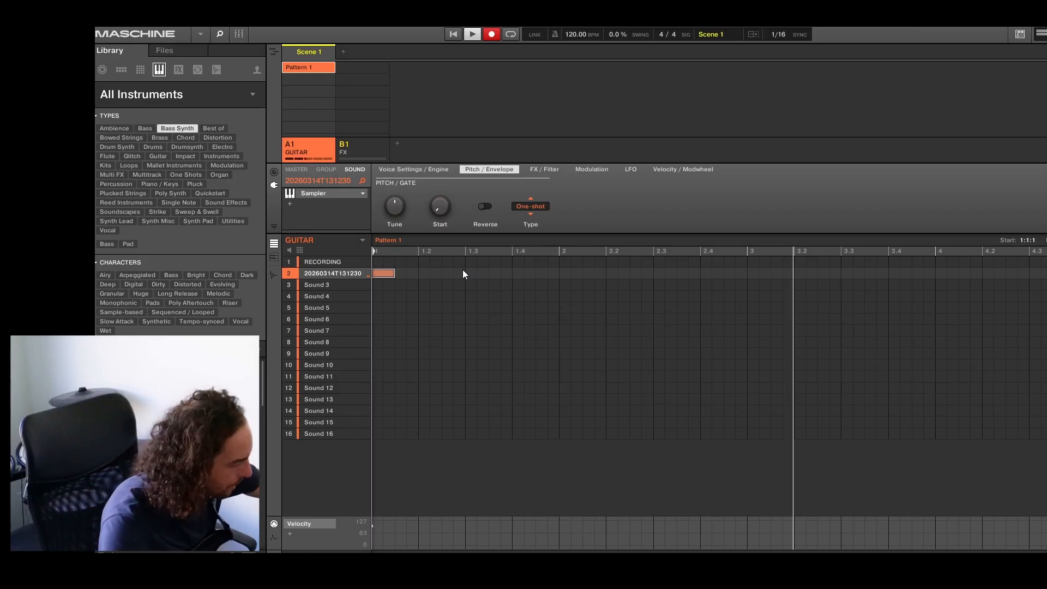
pyautogui.press('space')
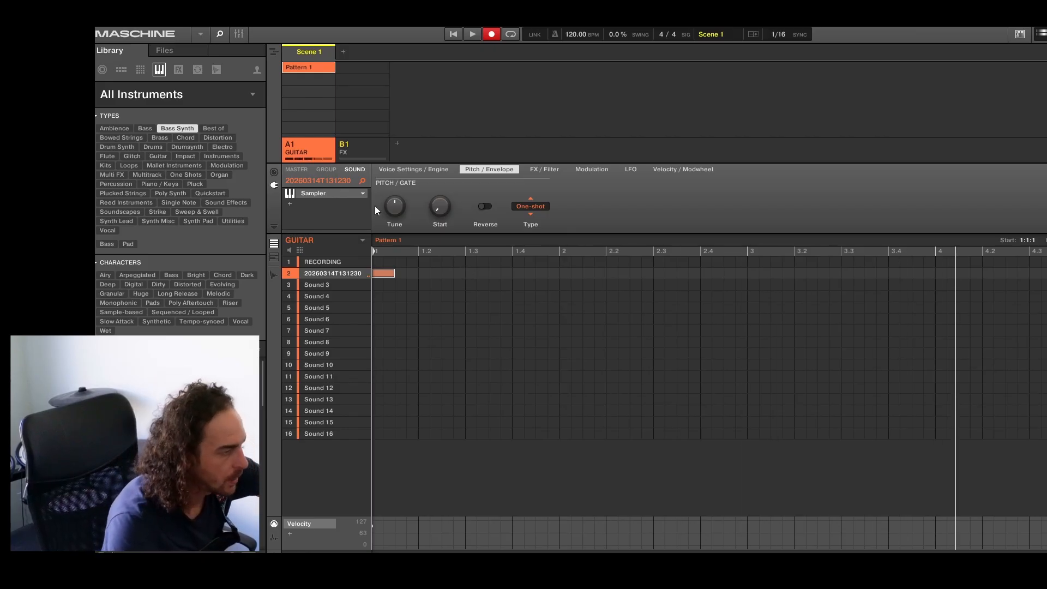
# Replace the guitar sound's Sampler with the internal Audio plug-in and delete its note from Pattern 1.
pyautogui.click(363, 193)
pyautogui.moveTo(386, 214)
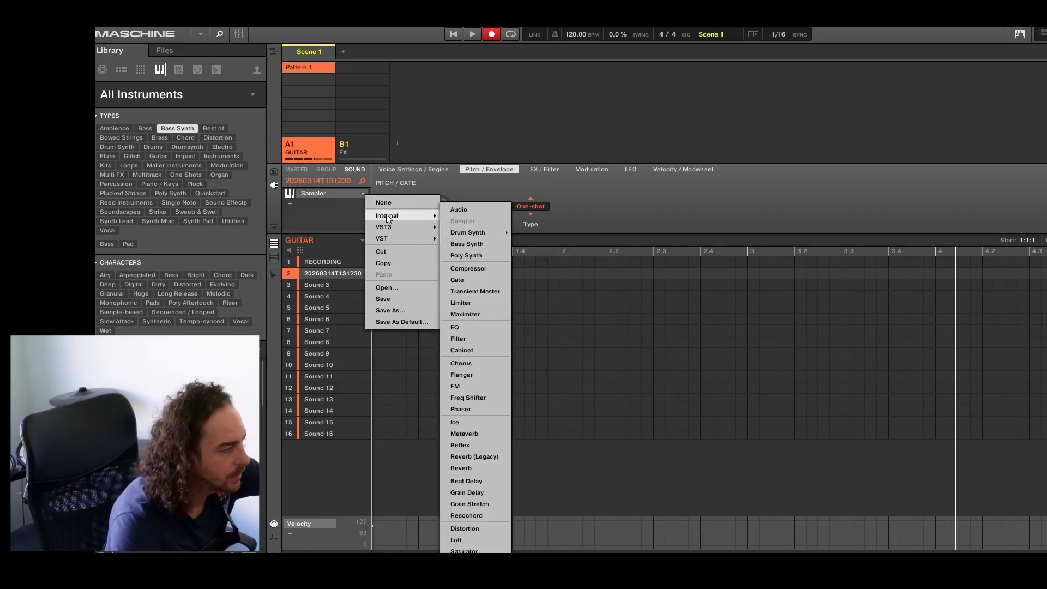
pyautogui.click(453, 211)
pyautogui.click(388, 267)
pyautogui.click(387, 270)
pyautogui.press('Delete')
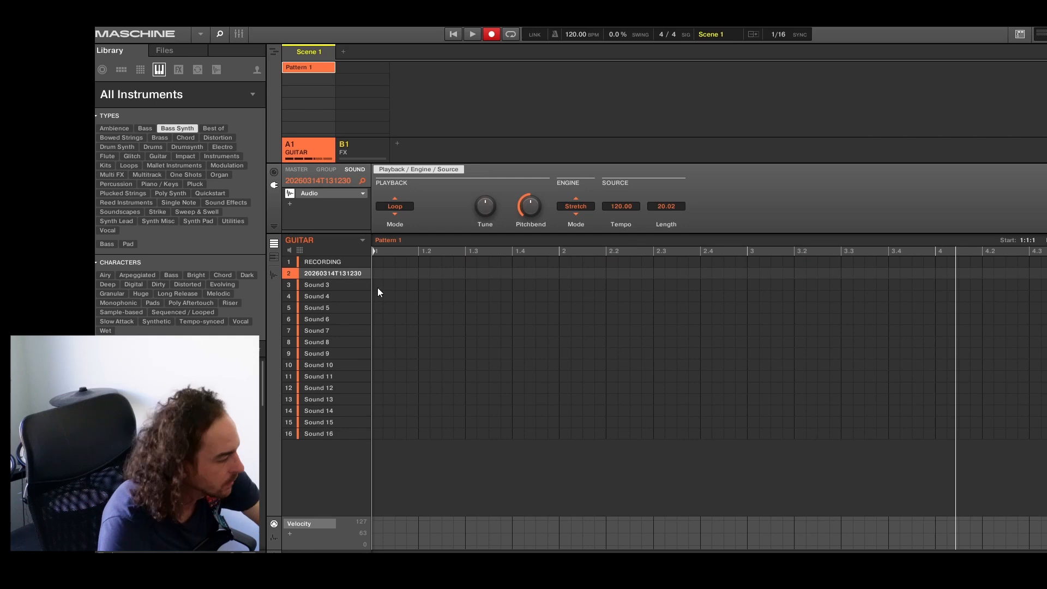
# Place the guitar take as an audio clip at the start of Pattern 1 and check its recorded waveform.
pyautogui.click(405, 273)
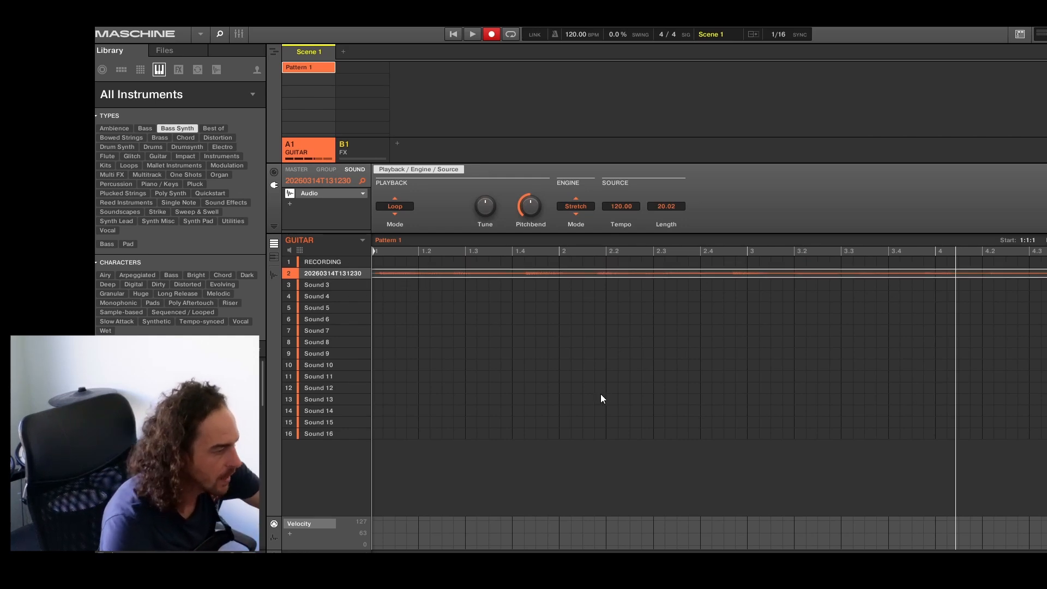
pyautogui.click(271, 275)
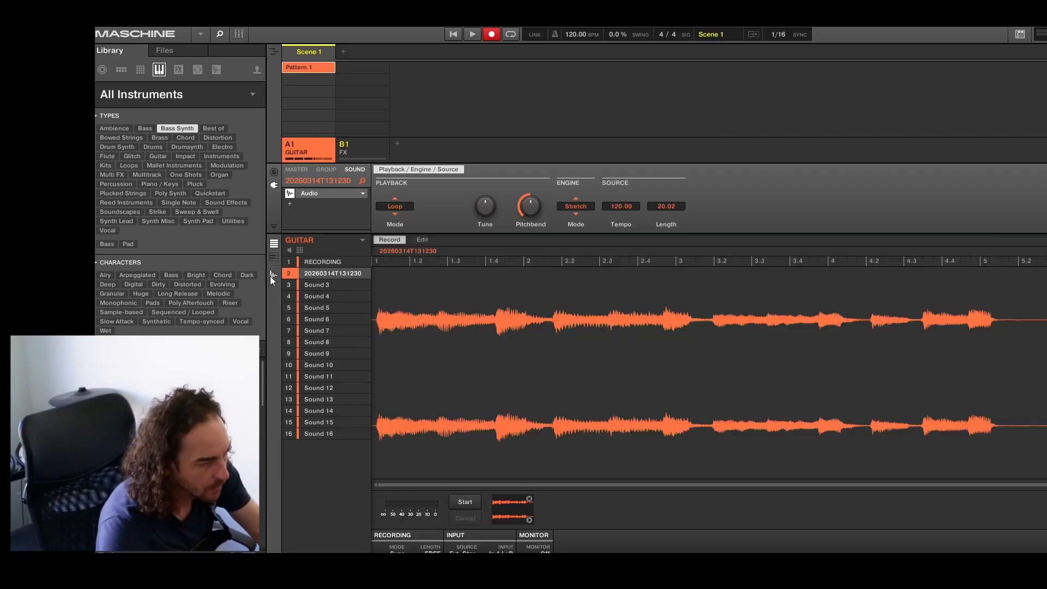
pyautogui.click(271, 276)
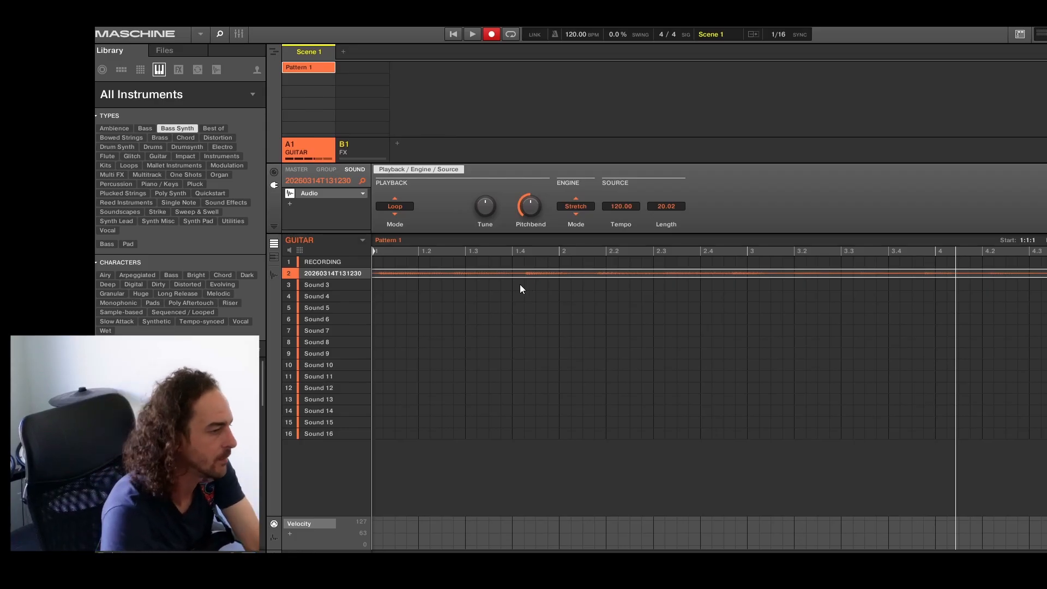
# Play the stretched guitar clip at a project tempo of 136 BPM and again at 85 BPM.
pyautogui.moveTo(572, 35); pyautogui.dragTo(573, 9)
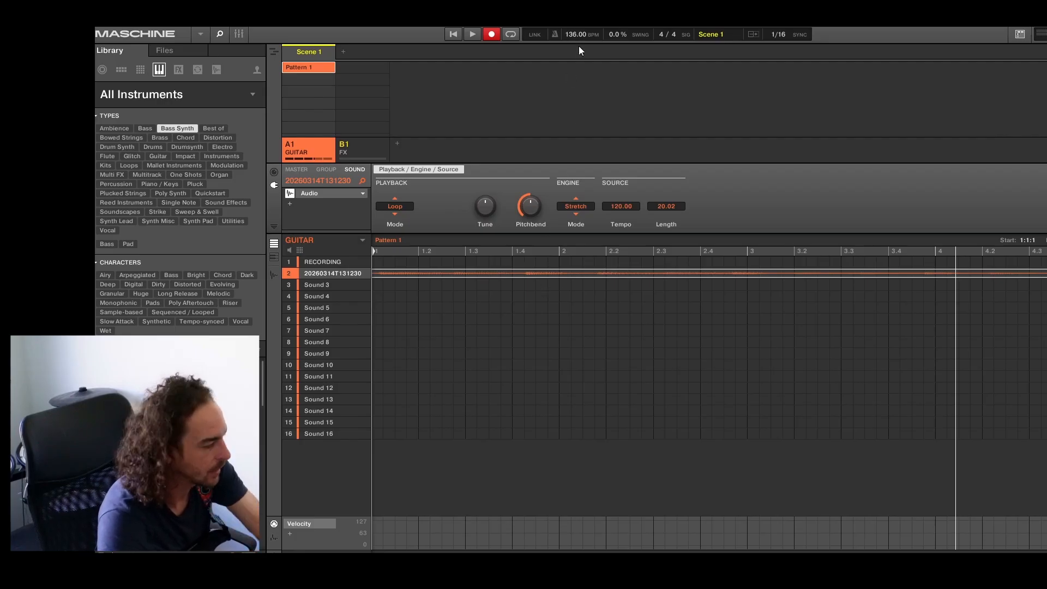
pyautogui.press('space')
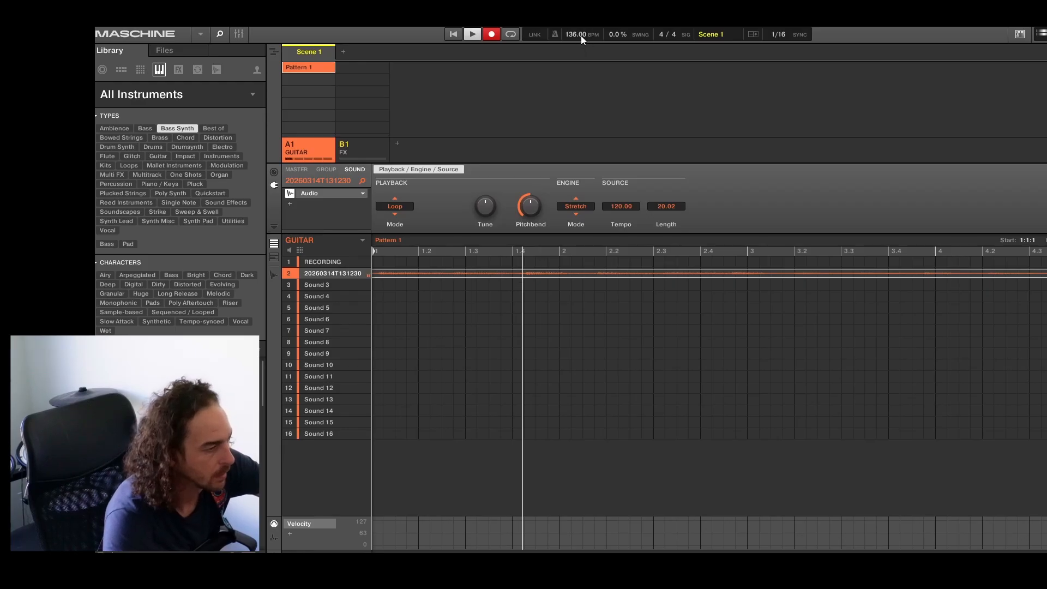
pyautogui.press('space')
pyautogui.press('space')
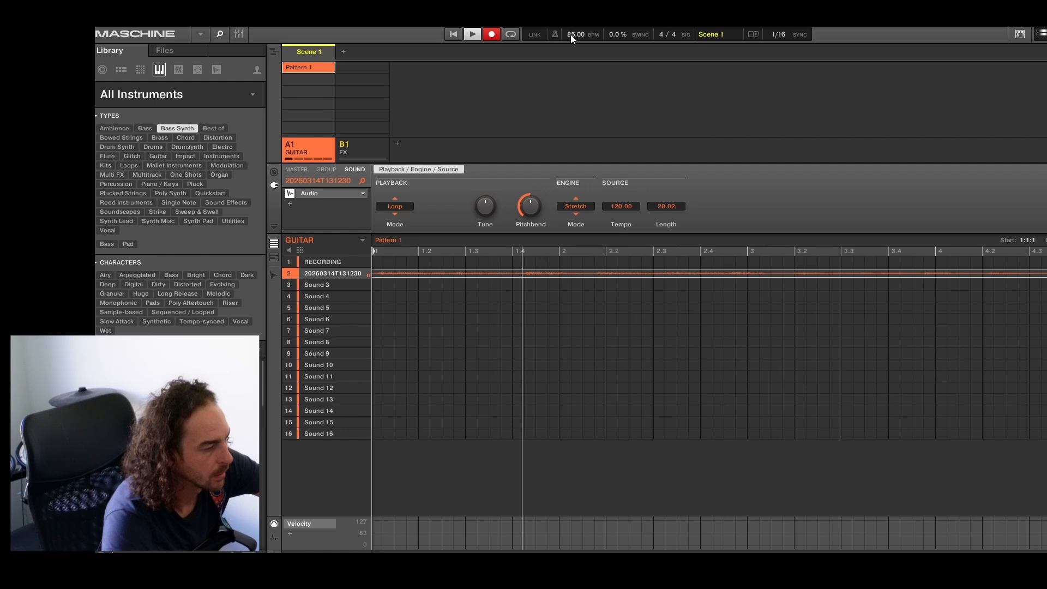
pyautogui.press('space')
# Switch the guitar sound's plug-in from Audio back to the internal Sampler.
pyautogui.click(365, 194)
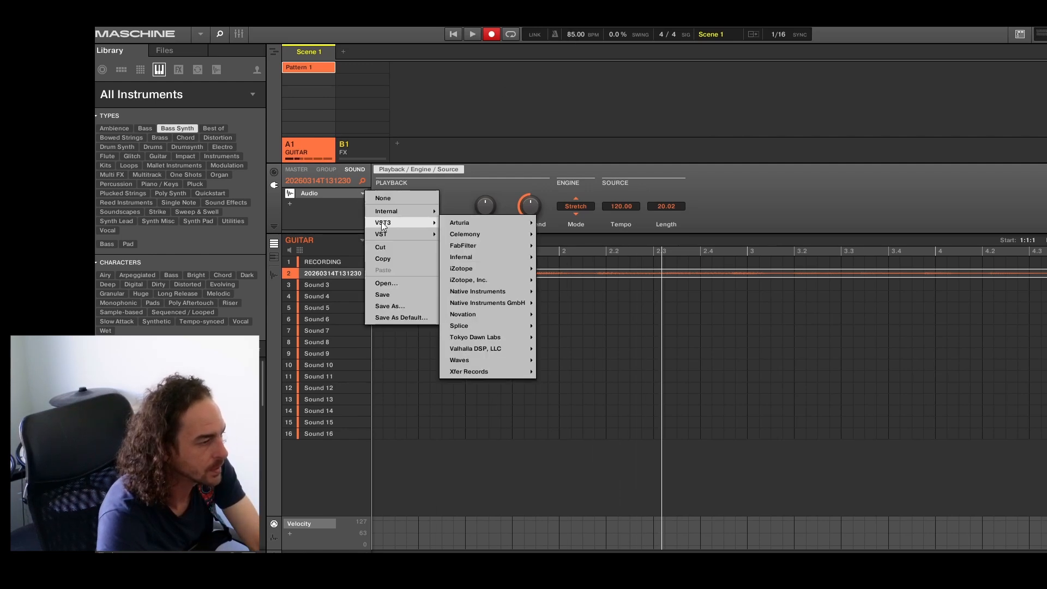
pyautogui.click(456, 220)
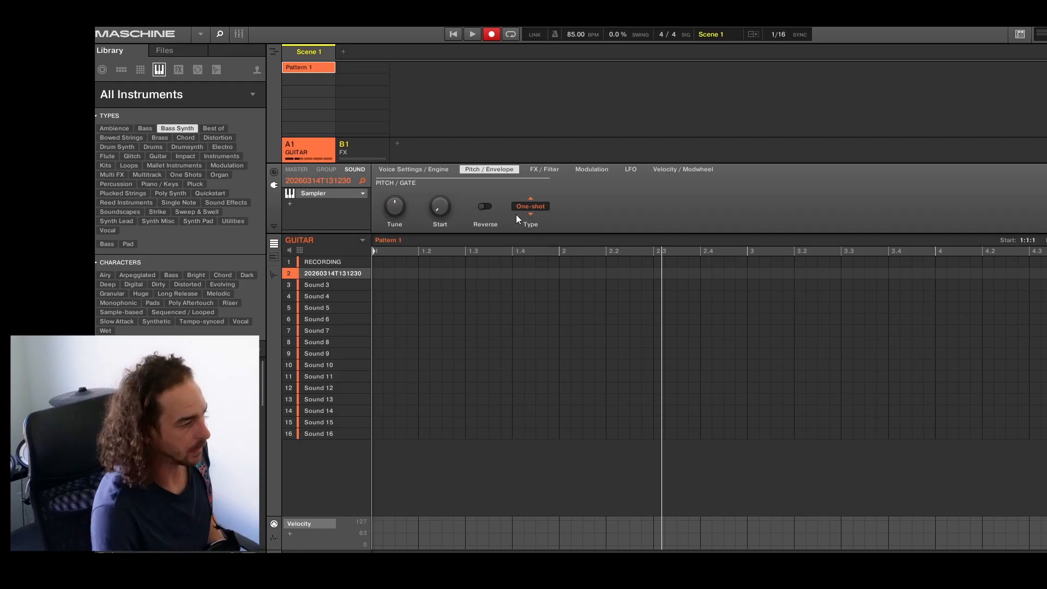
# Review the FX group's Raum sound and return to the RECORDING sound in the GUITAR group.
pyautogui.click(354, 149)
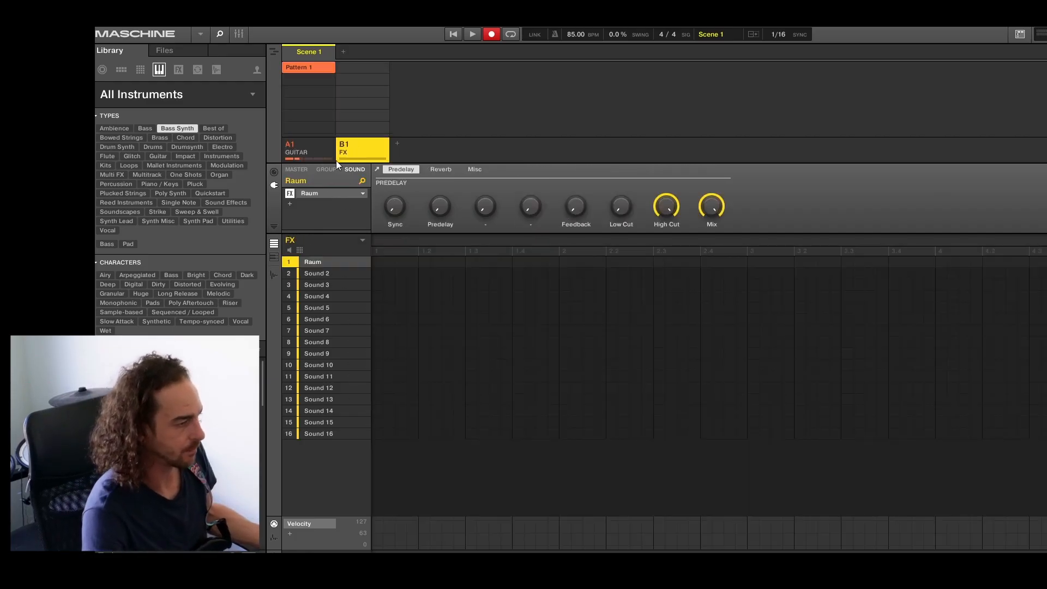
pyautogui.click(319, 156)
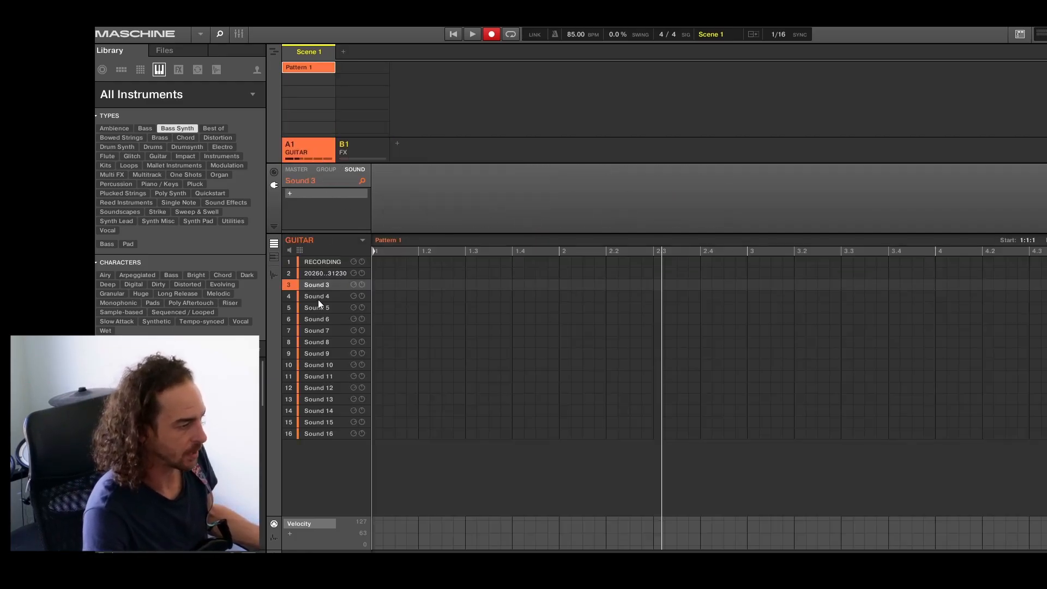
pyautogui.click(328, 261)
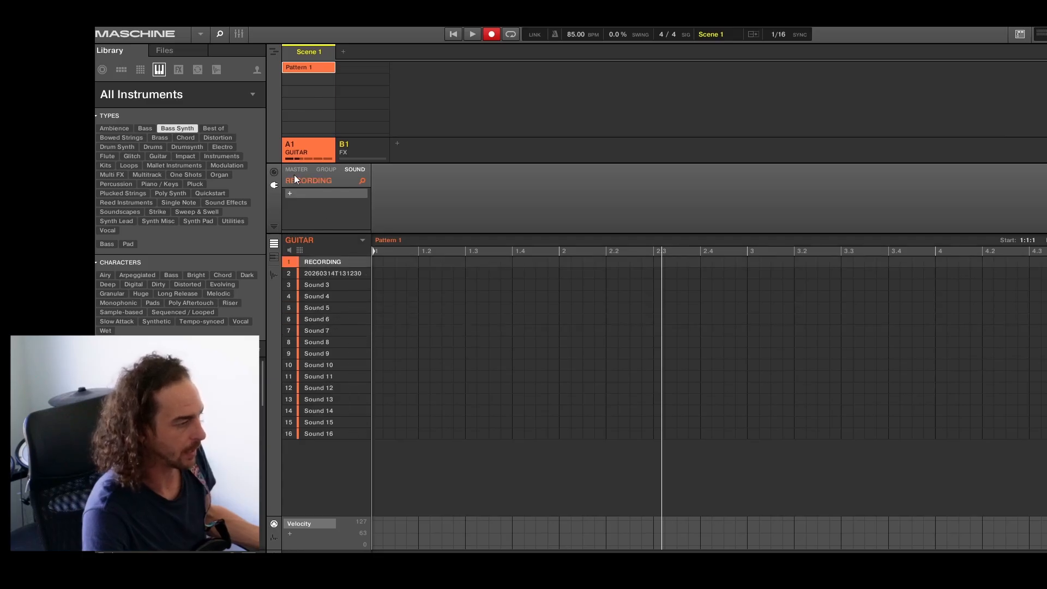
# Check the GUITAR group's audio output destination, keep it on B1:S1 - FX: Raum, and select Sound 3.
pyautogui.click(274, 172)
pyautogui.click(357, 150)
pyautogui.click(313, 153)
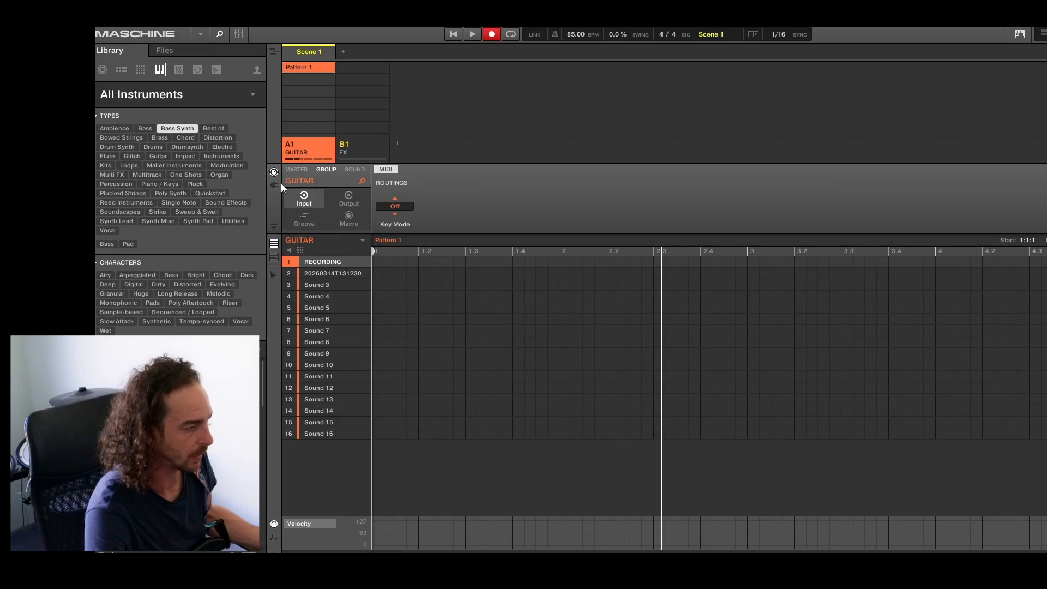
pyautogui.click(347, 197)
pyautogui.click(395, 206)
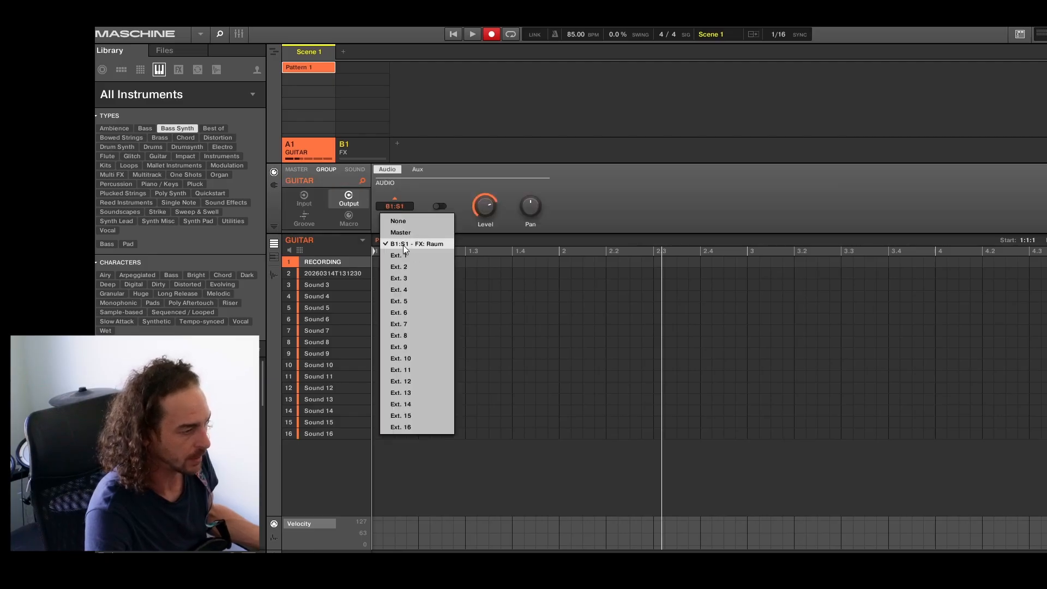
pyautogui.click(404, 244)
pyautogui.click(343, 286)
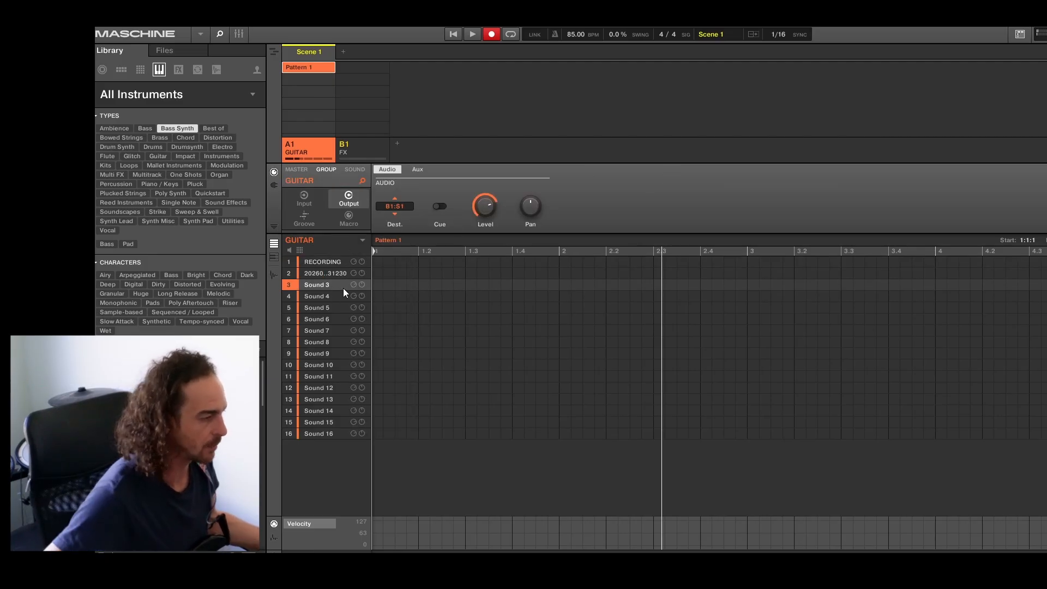